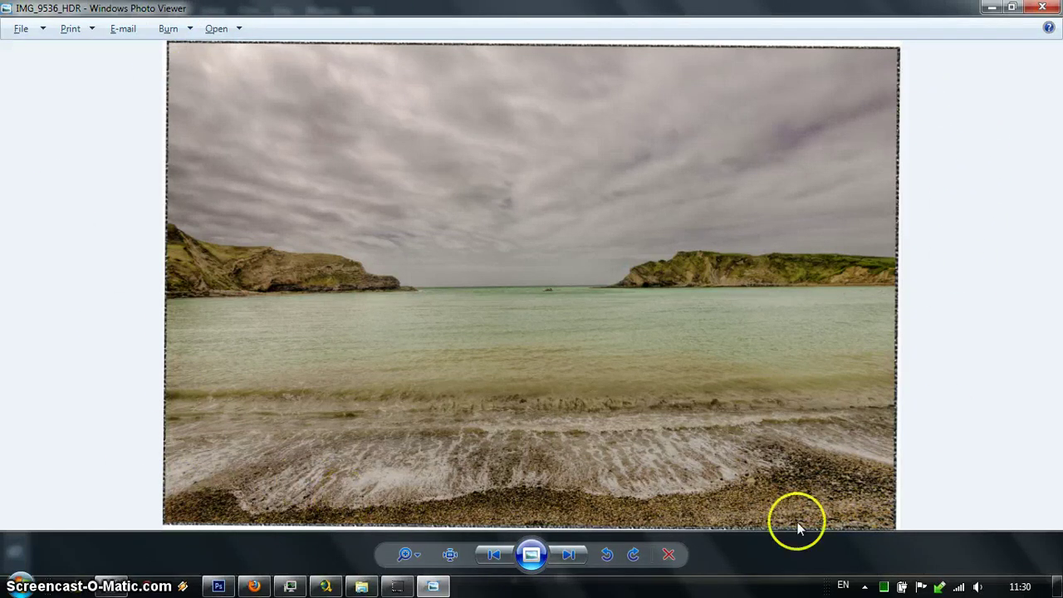
Step: Bring the 0 HDR Panorama folder window forward, maximized and scrolled to the top
click(978, 236)
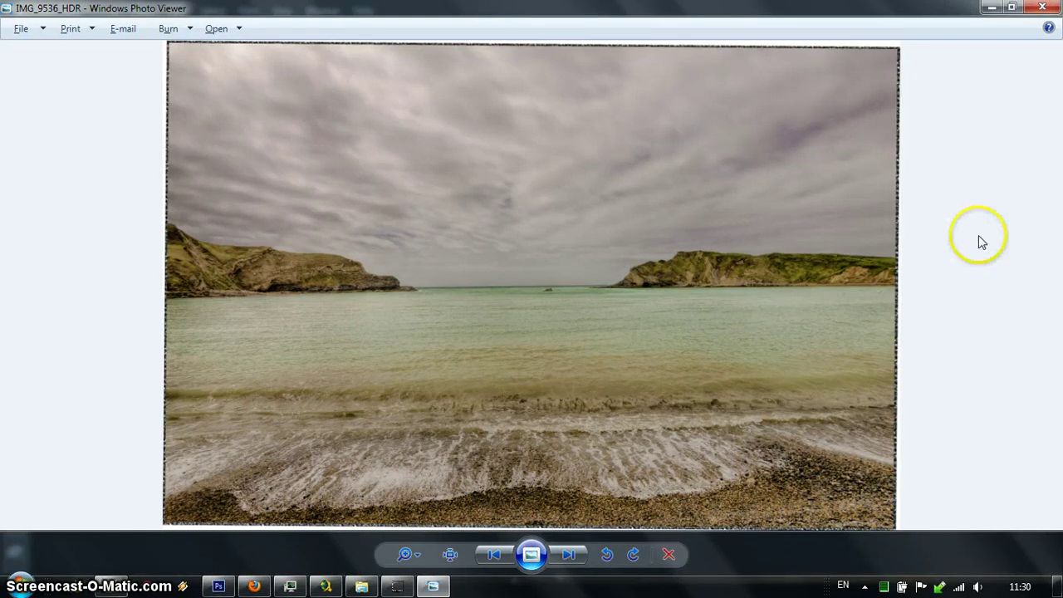
click(974, 212)
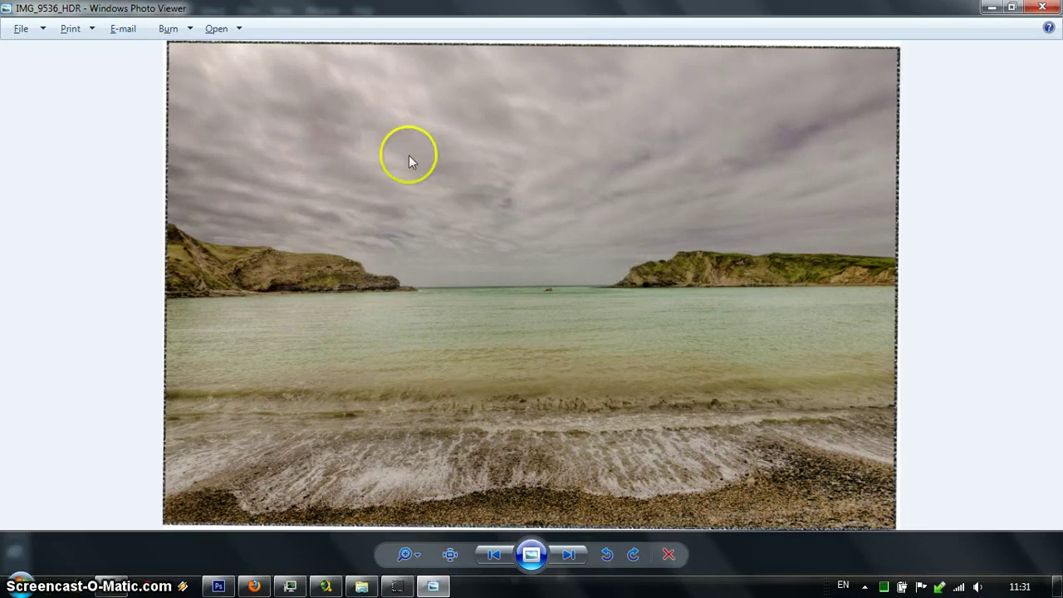
click(362, 586)
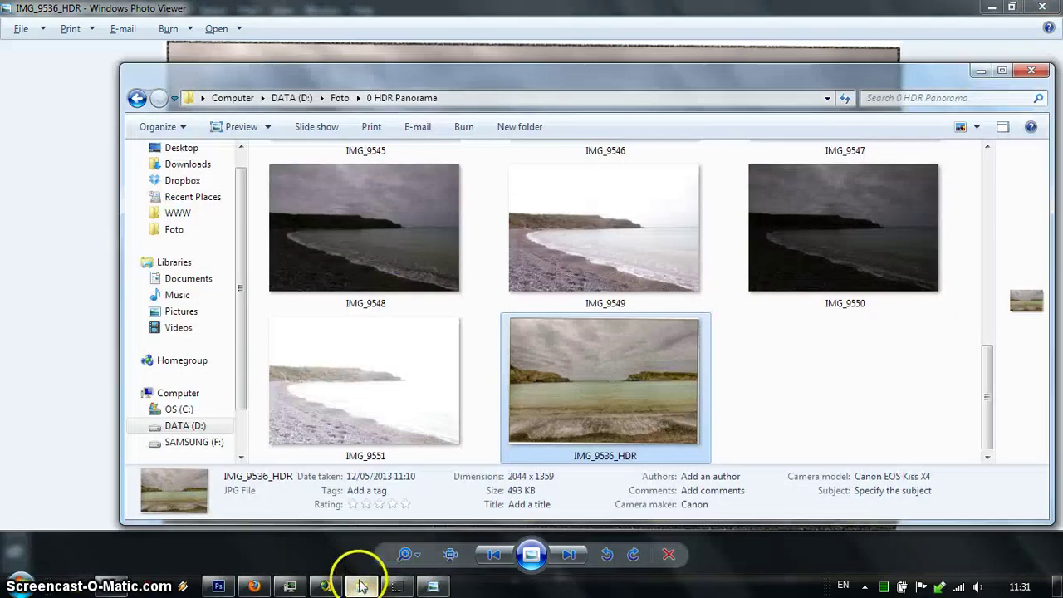
drag(987, 426, 986, 257)
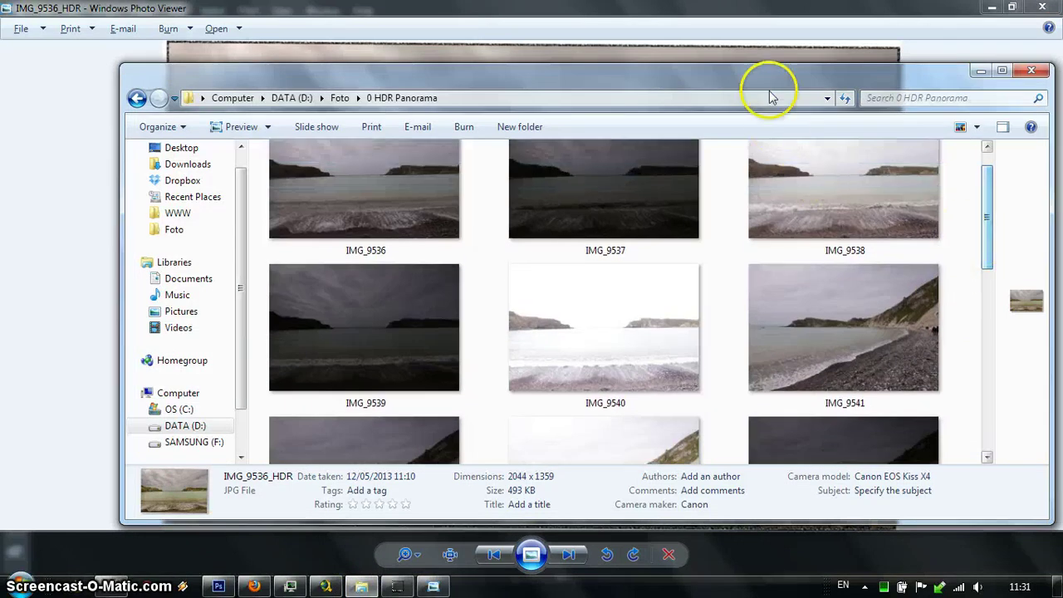
double_click(760, 83)
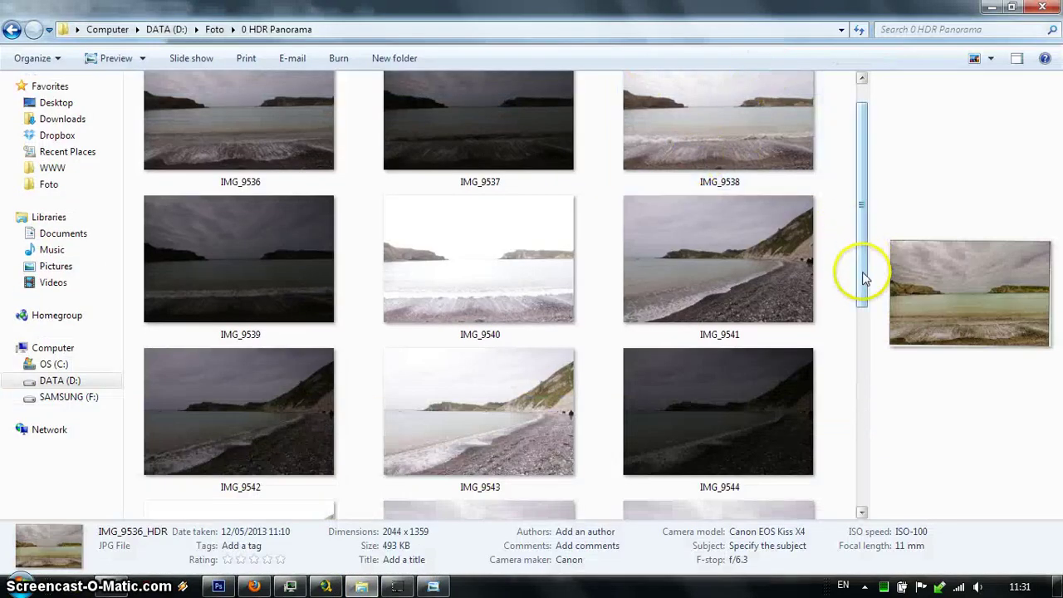
drag(861, 268, 861, 167)
Step: Compare the details of the bracketed exposures IMG_9536 through IMG_9540
click(273, 137)
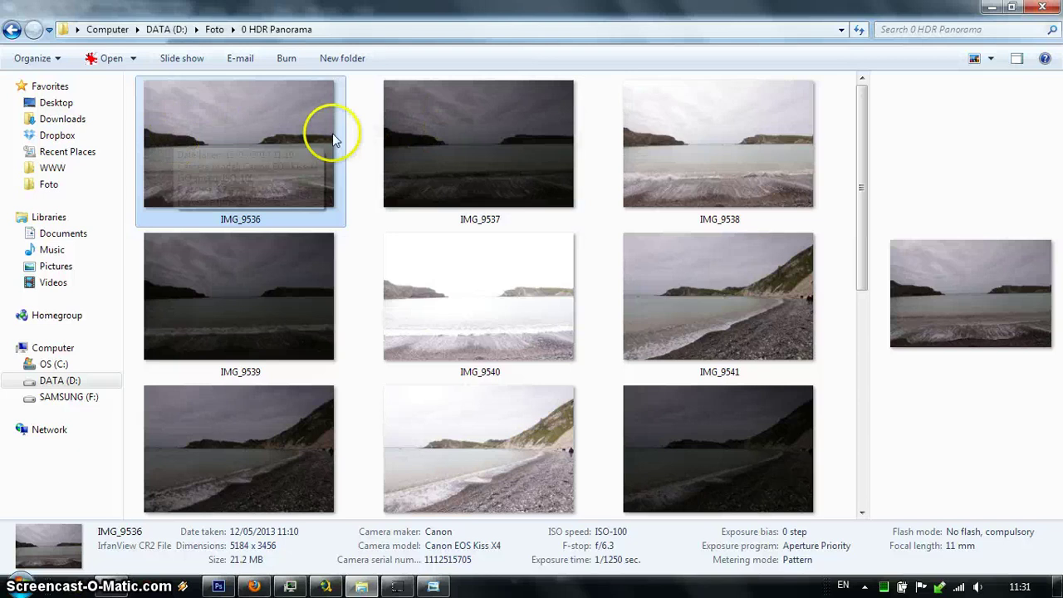
click(701, 143)
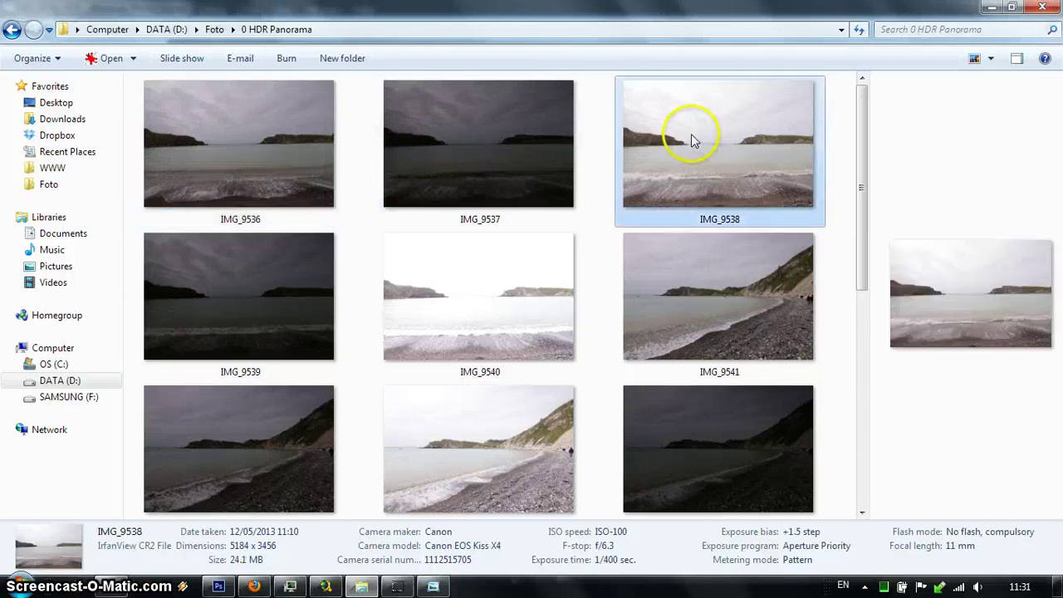
click(405, 131)
click(488, 324)
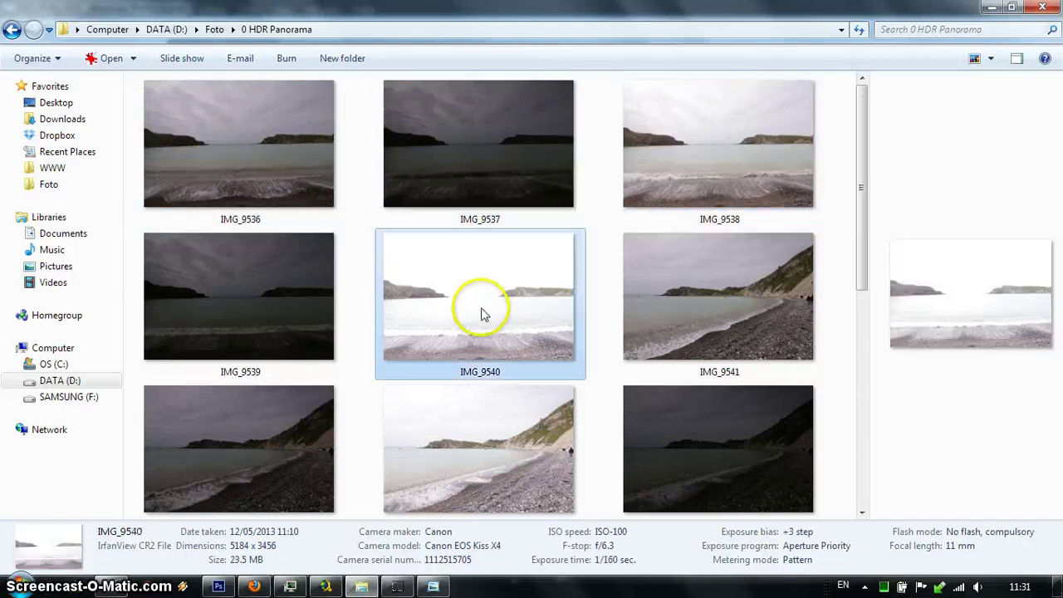
click(280, 257)
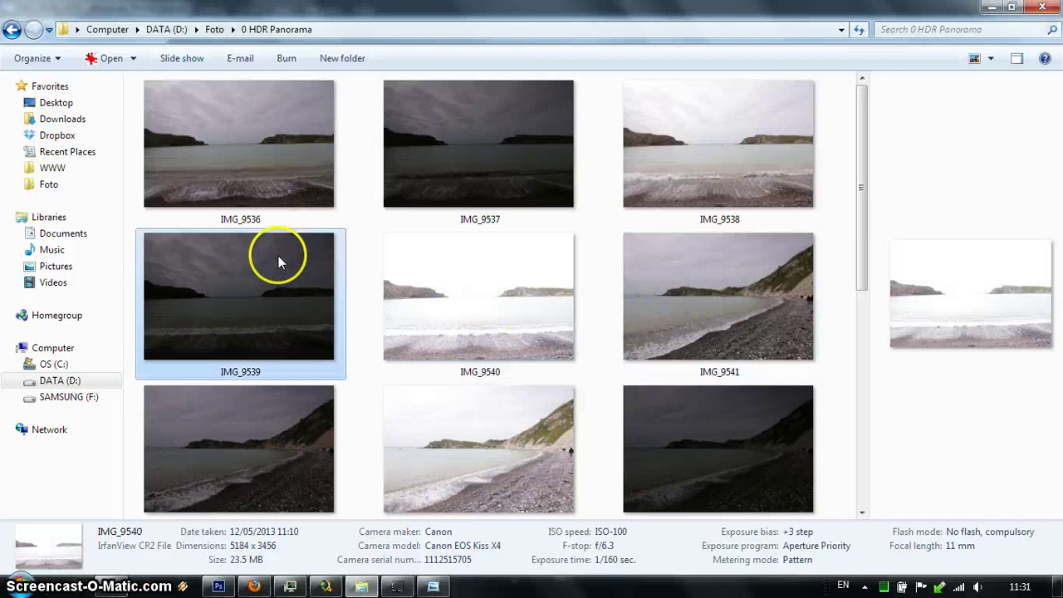
click(254, 120)
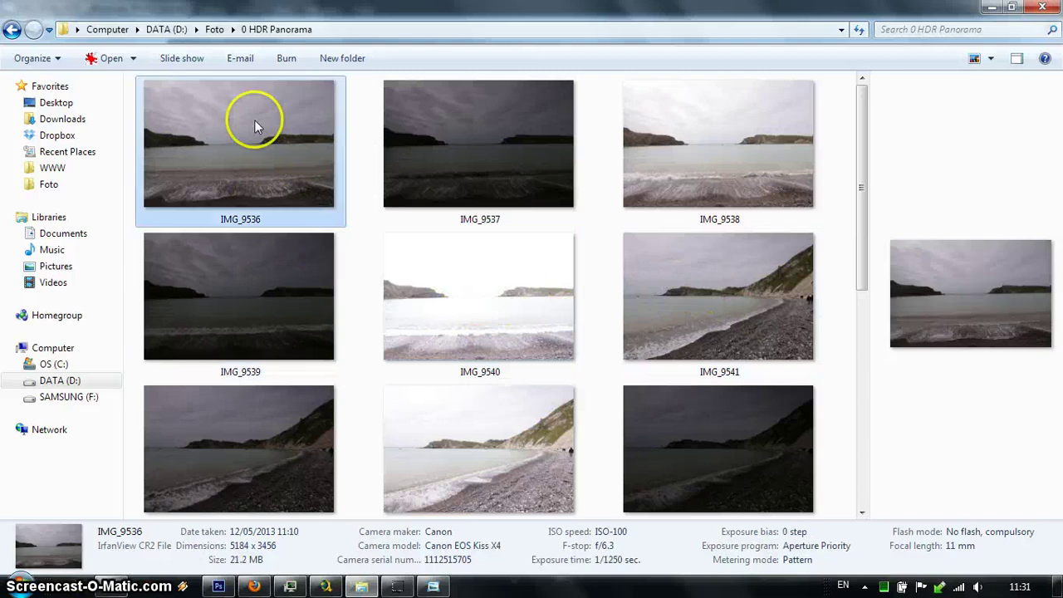
click(242, 295)
click(471, 295)
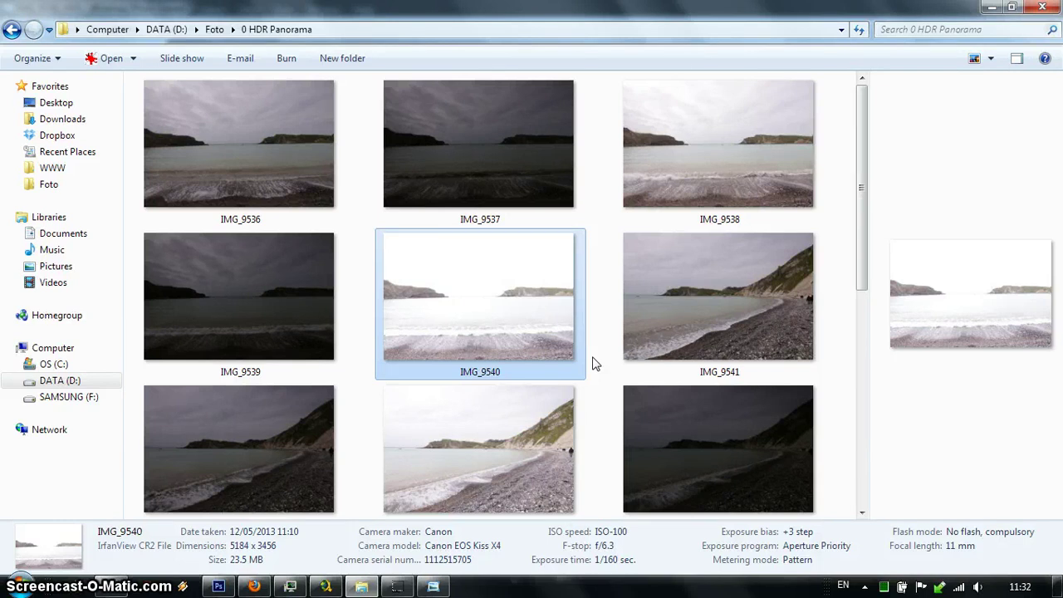
click(587, 353)
click(594, 323)
Step: Compare the IMG_9536–IMG_9540 exposure details again, then clear the file selection
click(277, 277)
click(241, 143)
click(428, 108)
click(636, 113)
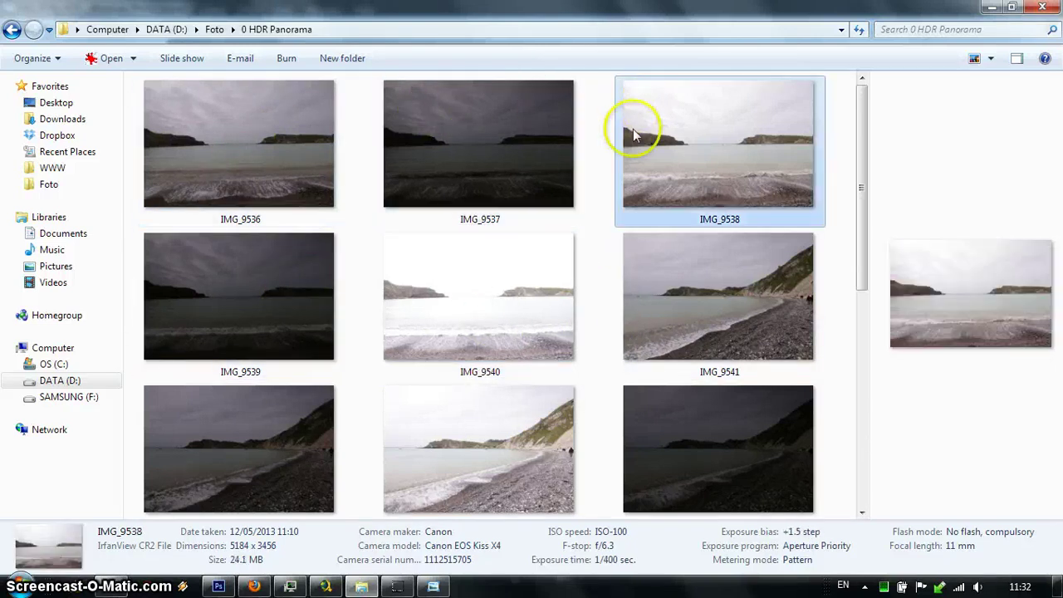
click(508, 267)
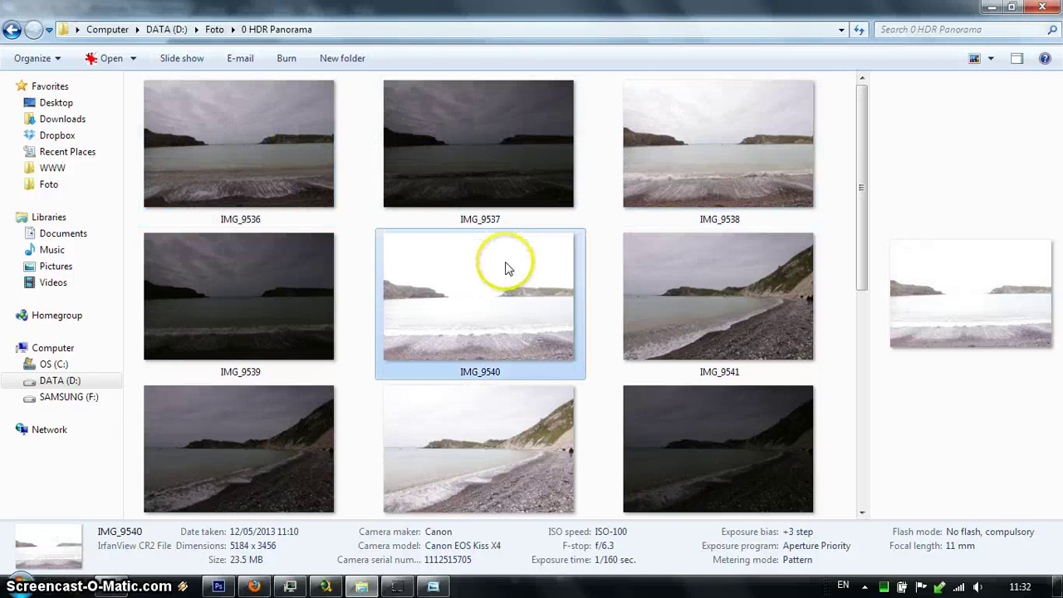
click(605, 295)
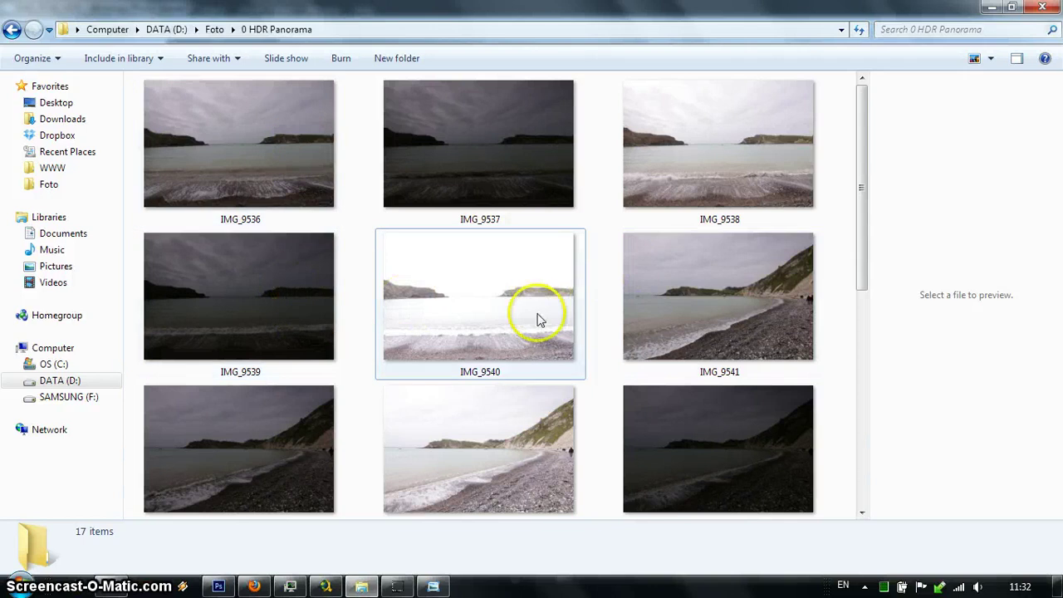
Step: Review each exposure's preview, ending on IMG_9540: +3 steps, ISO-100, f/6.3, 1/160 sec
click(726, 168)
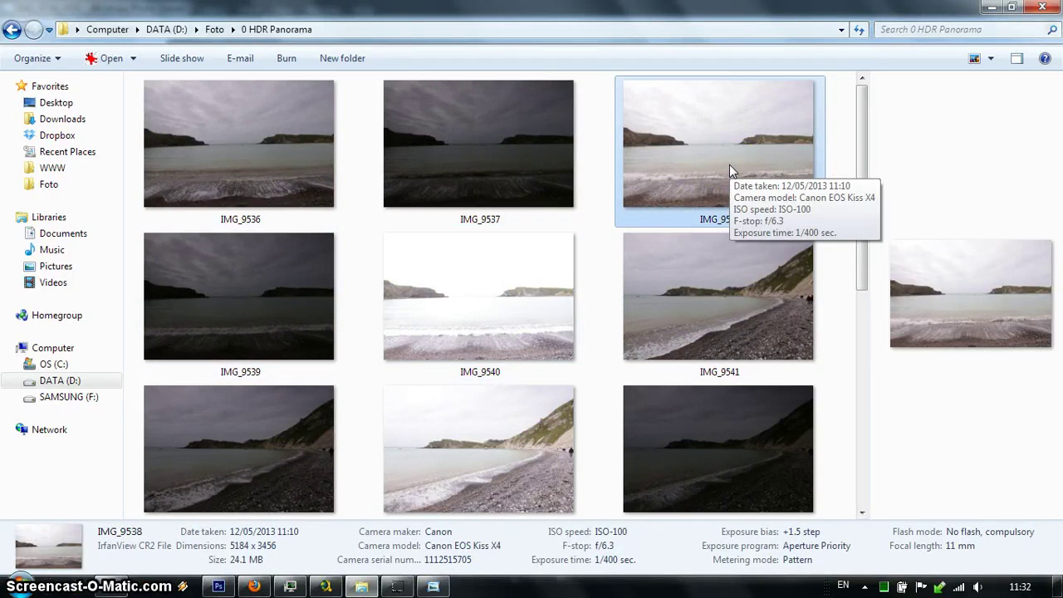
click(264, 118)
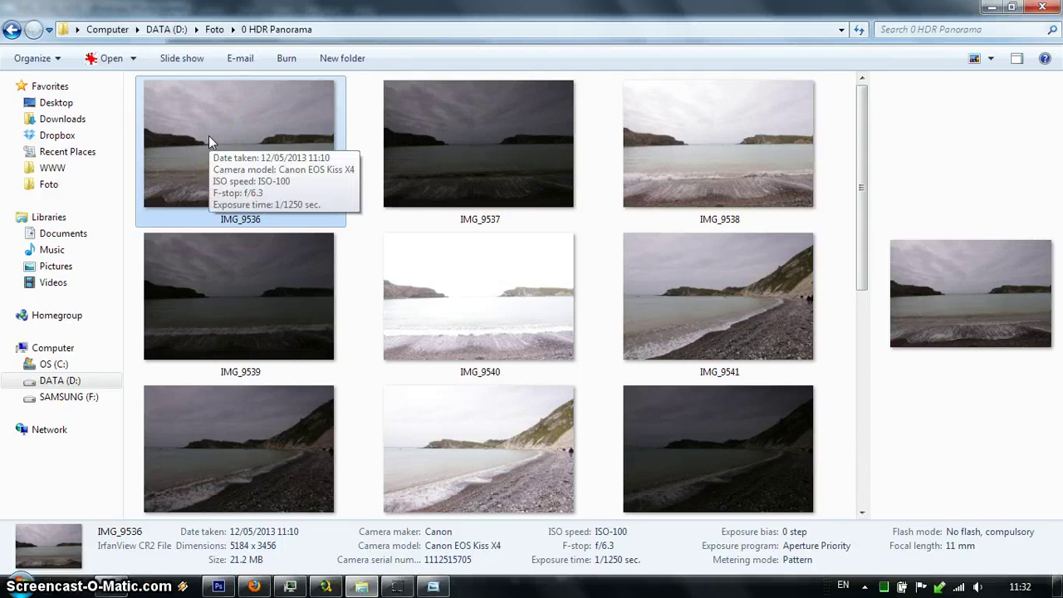
click(772, 162)
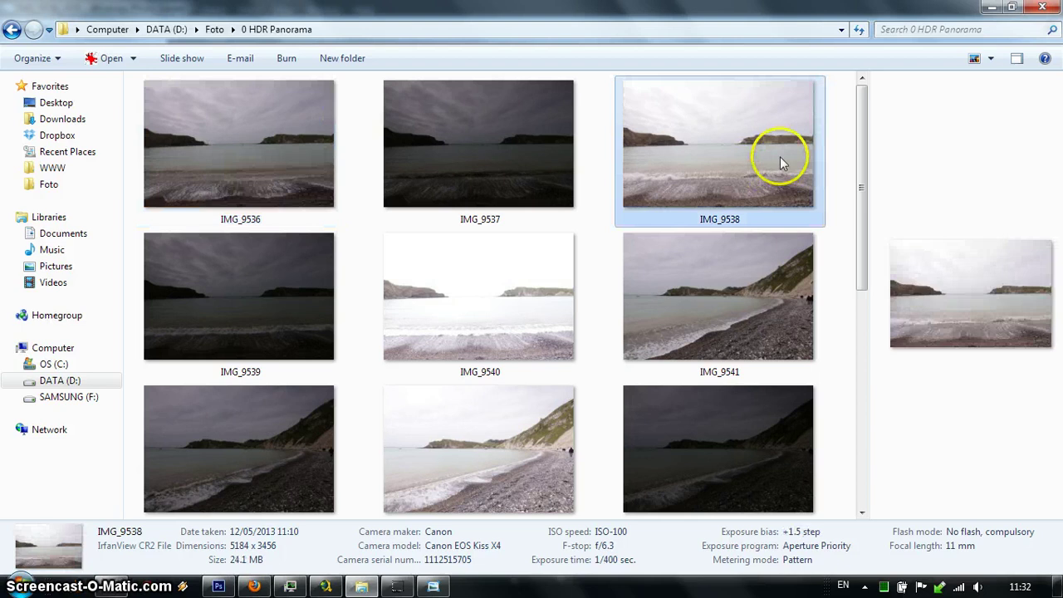
click(285, 143)
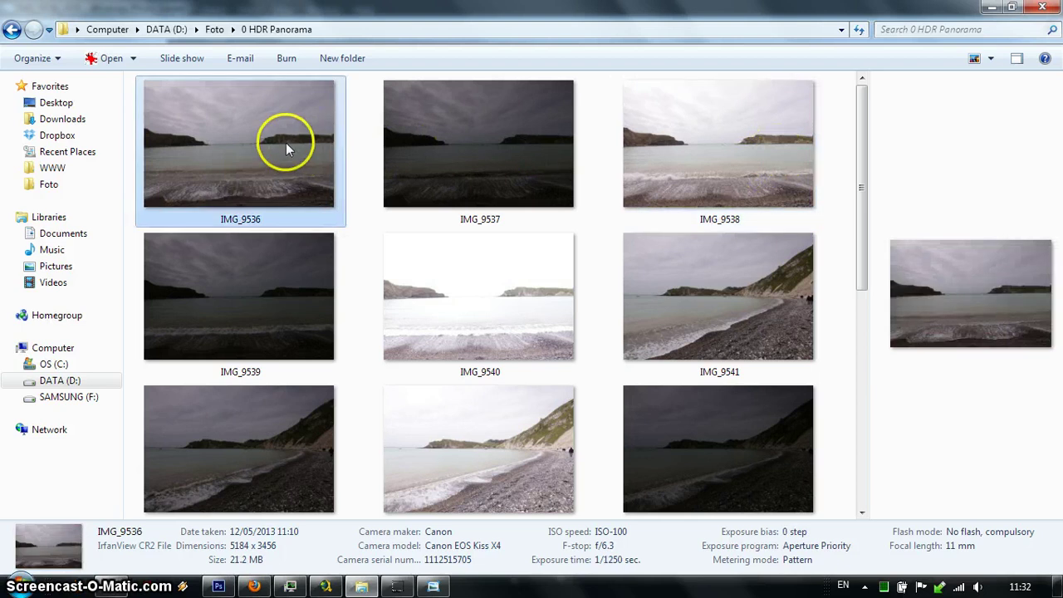
click(488, 129)
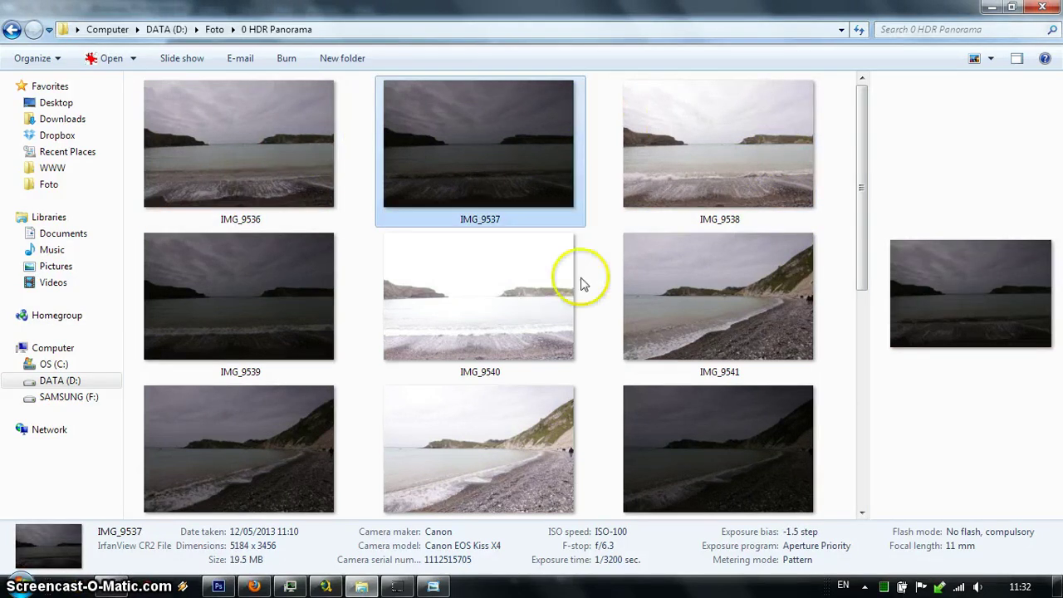
click(244, 287)
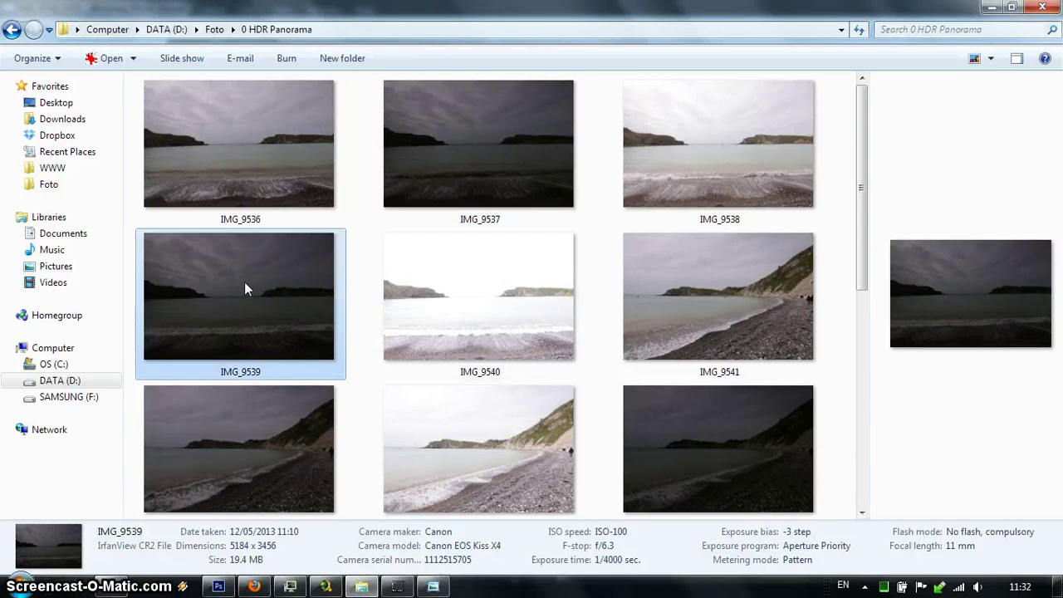
click(256, 295)
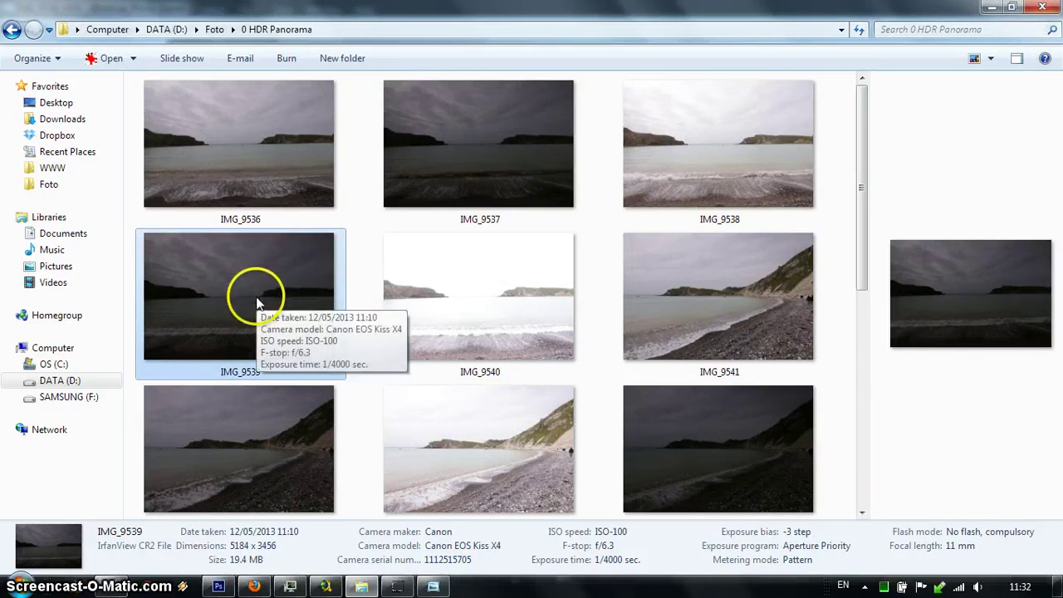
click(415, 283)
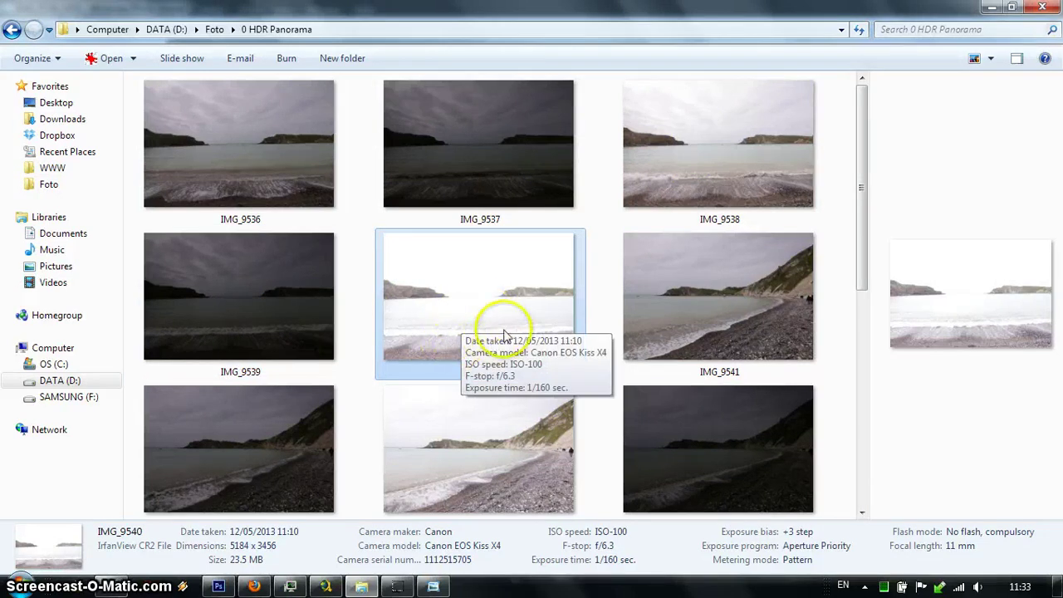
click(599, 304)
click(514, 300)
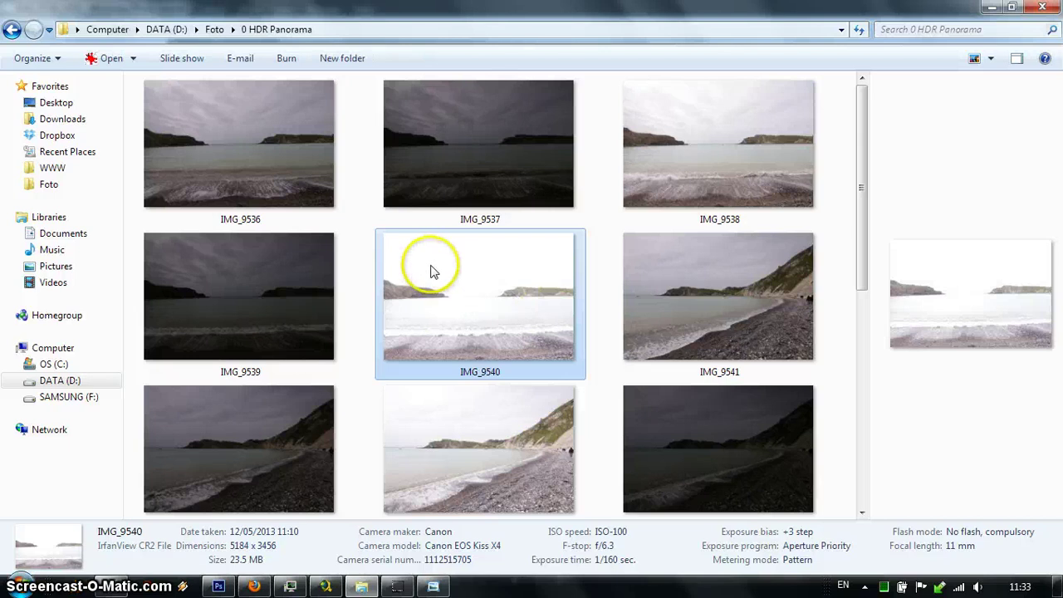
mouse_move(422, 266)
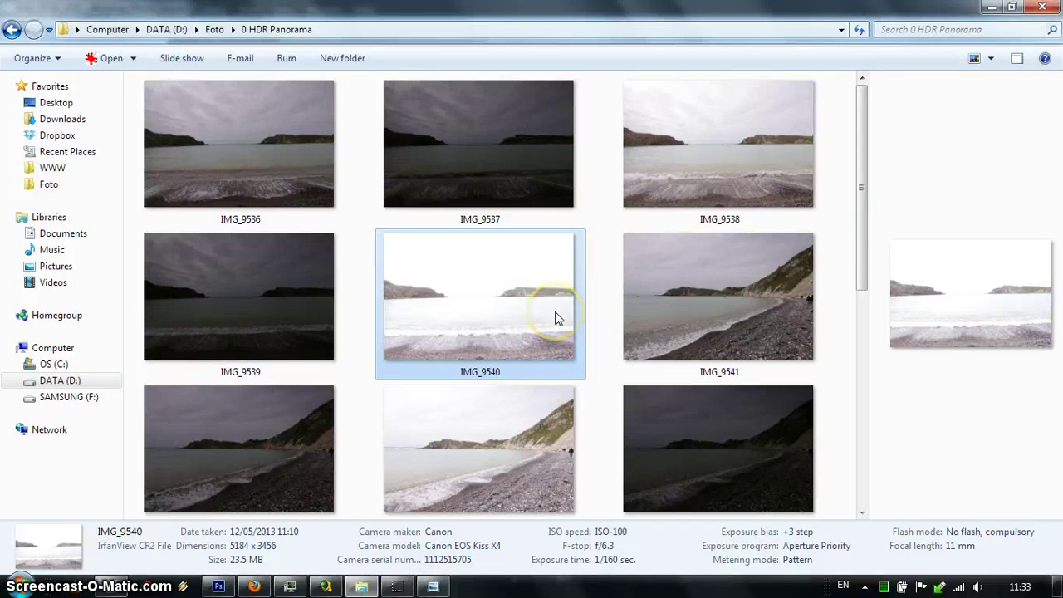
mouse_move(556, 318)
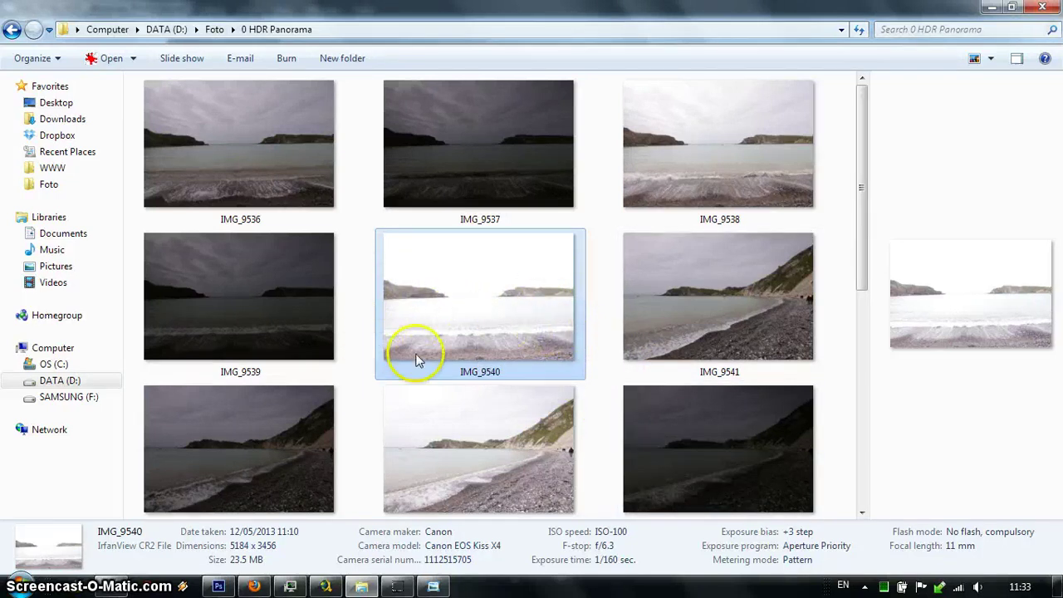
double_click(469, 341)
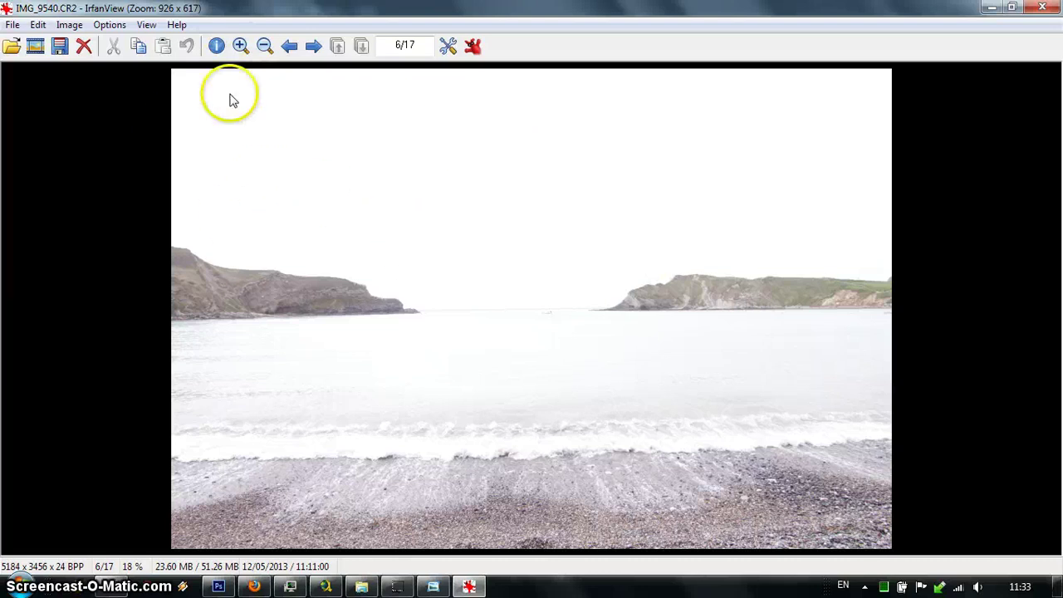
click(1042, 8)
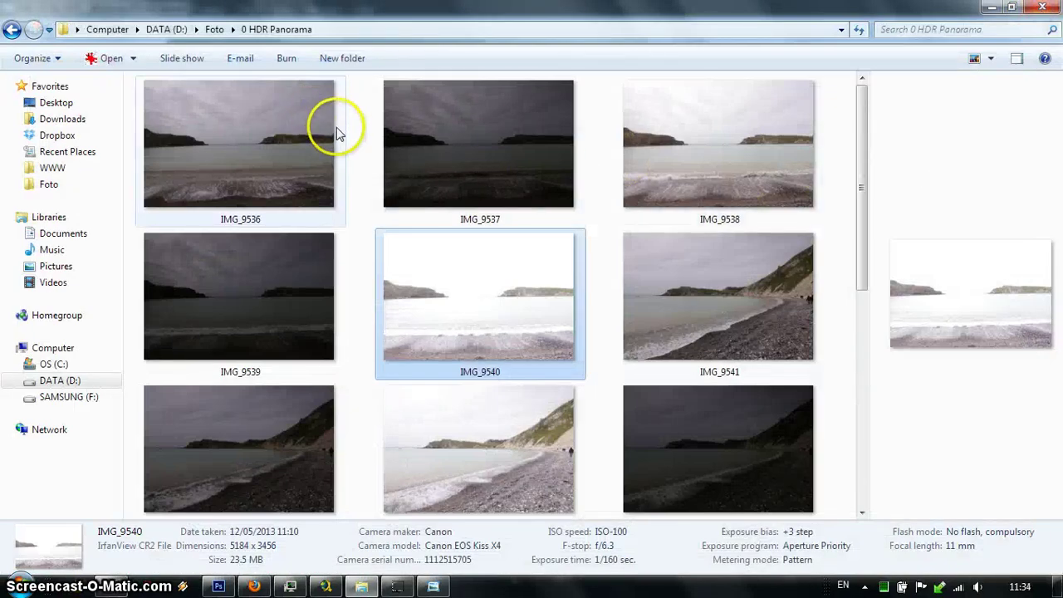
double_click(278, 117)
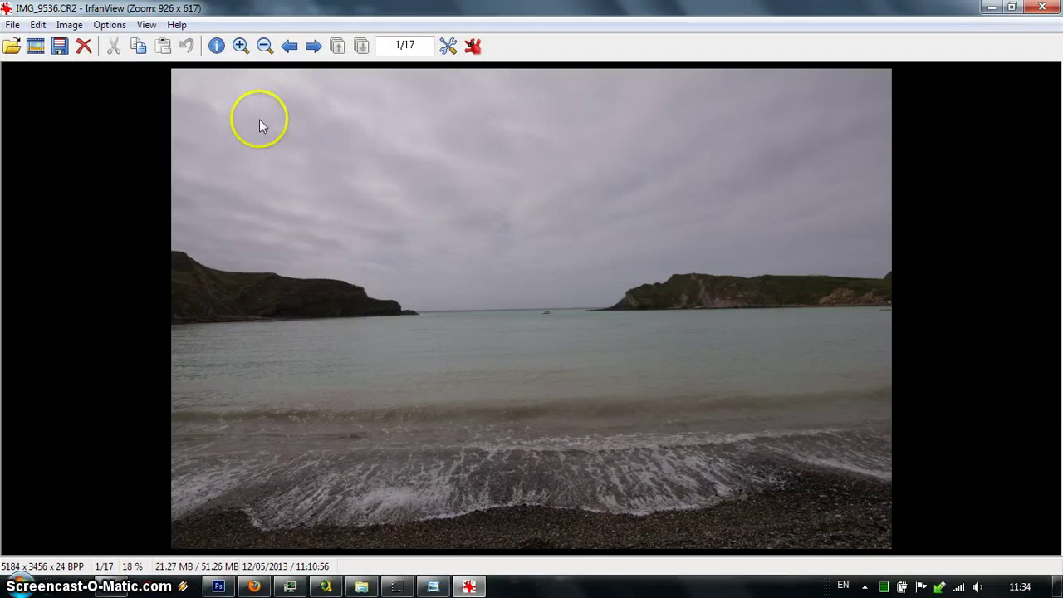
click(1043, 8)
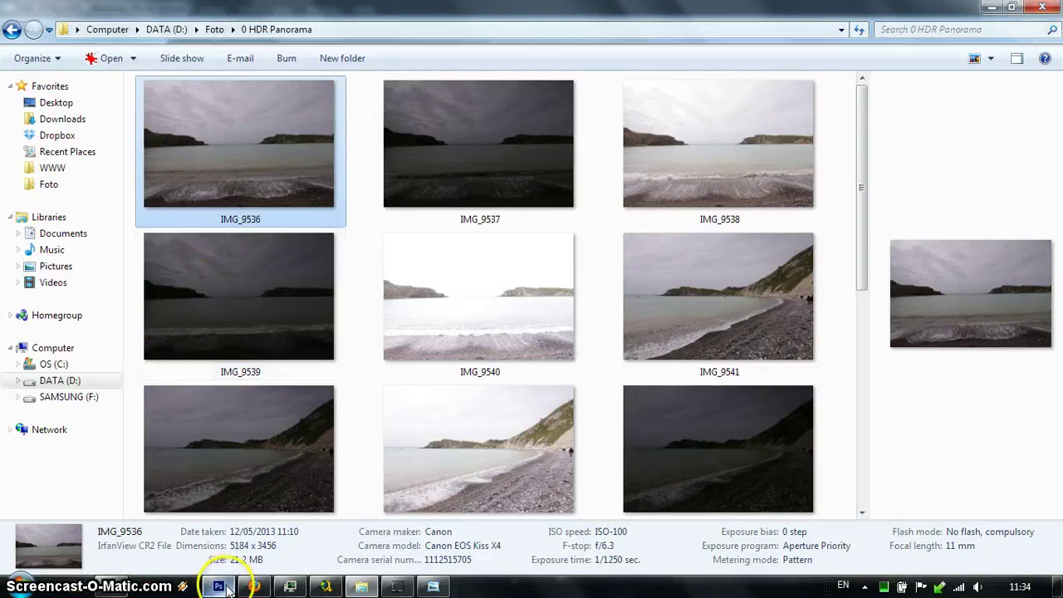
Step: In Photoshop, dismiss the Selective Tool info and registry error, then start Merge (Multiple Image Series)
mouse_move(219, 587)
click(186, 541)
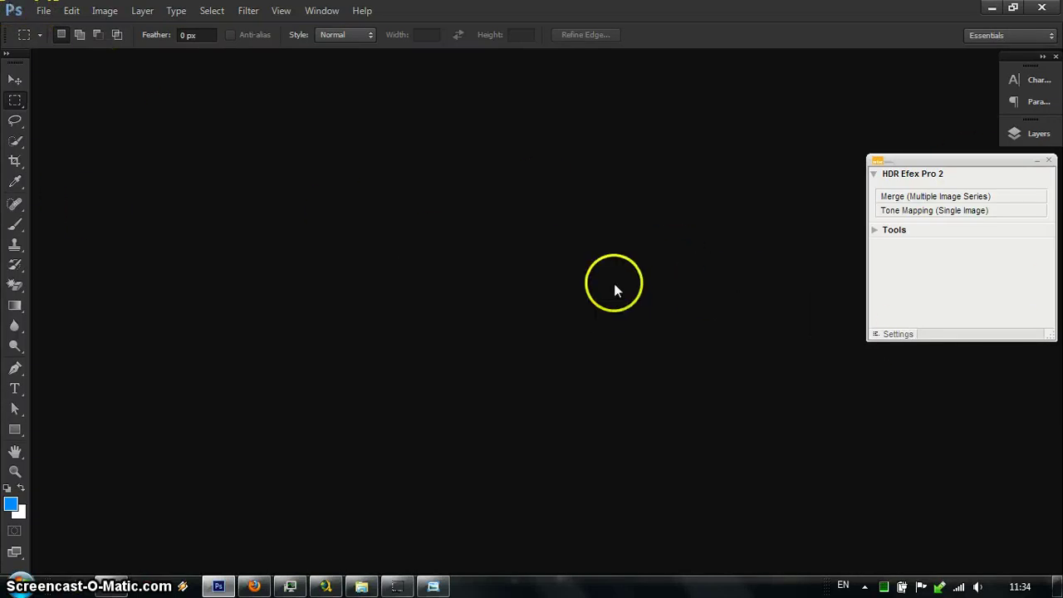
click(883, 163)
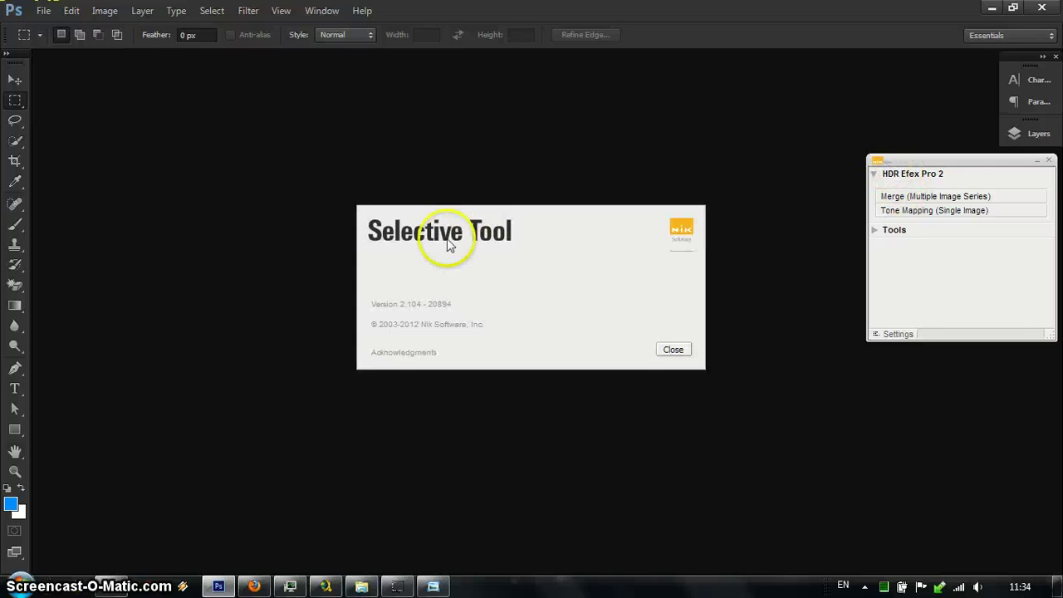
click(677, 240)
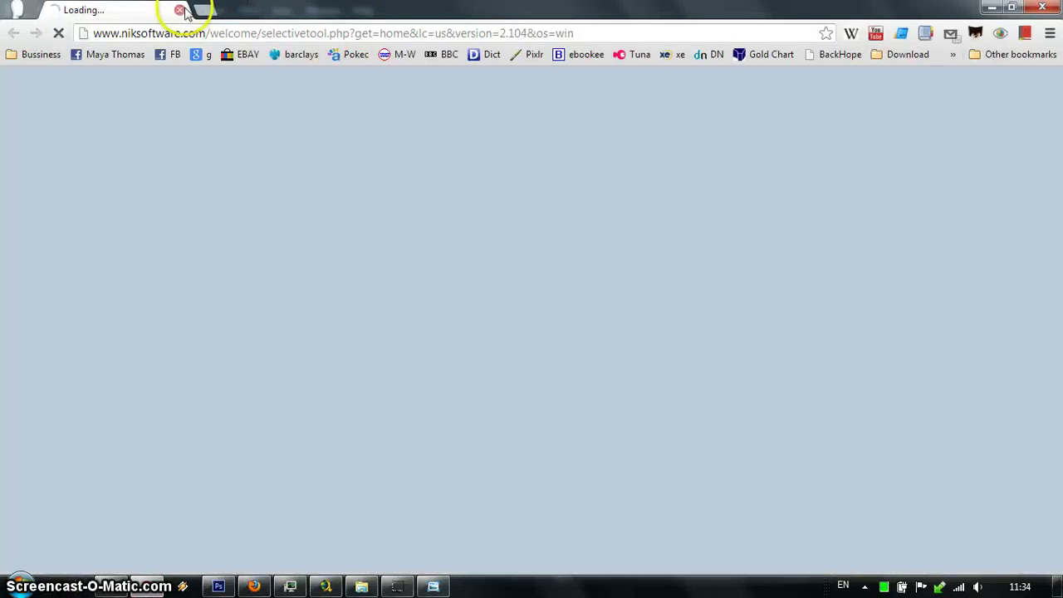
click(179, 10)
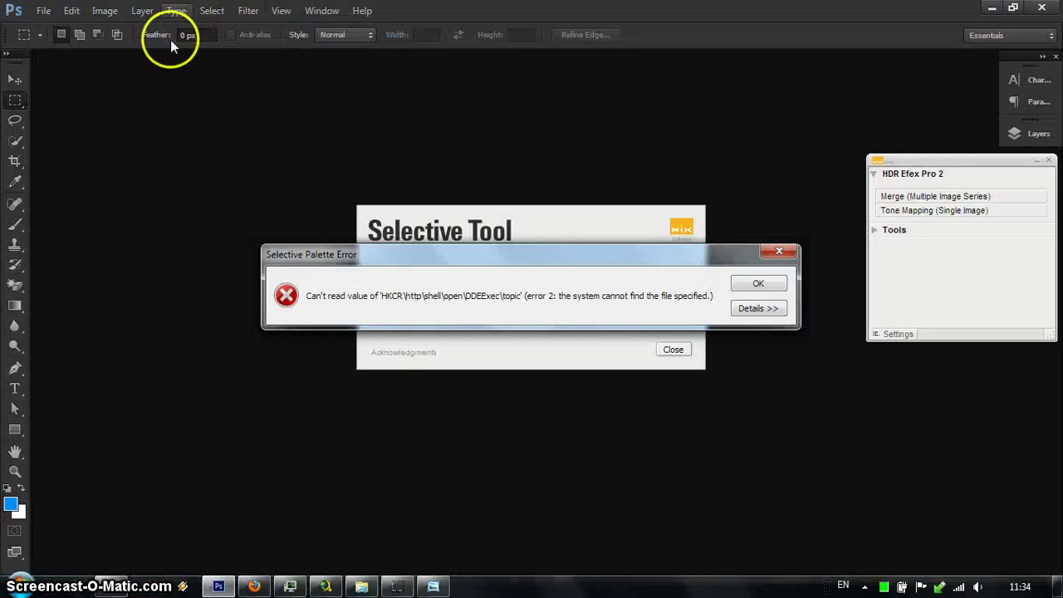
click(759, 285)
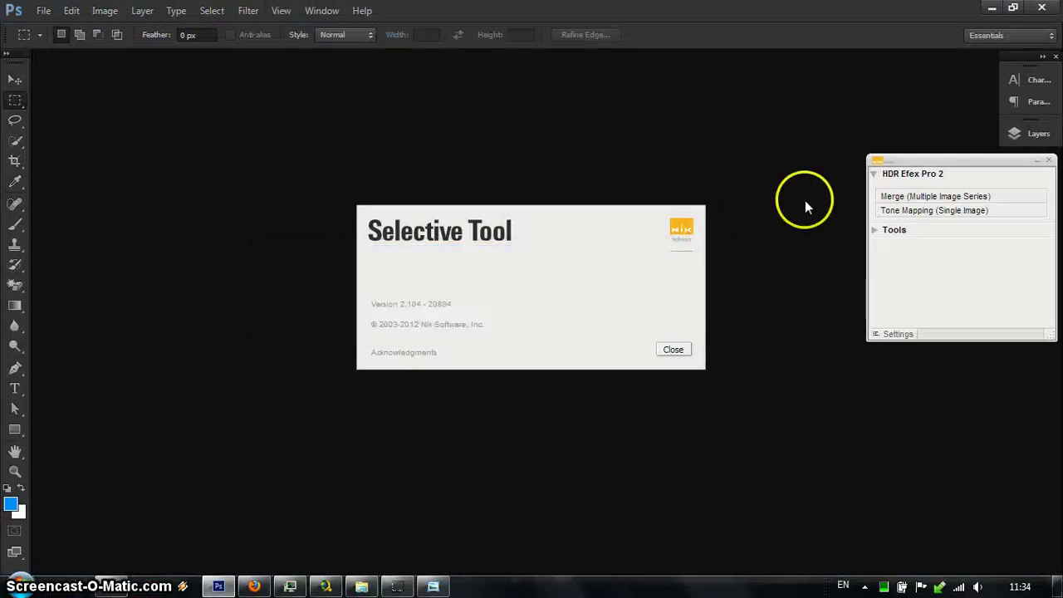
click(676, 350)
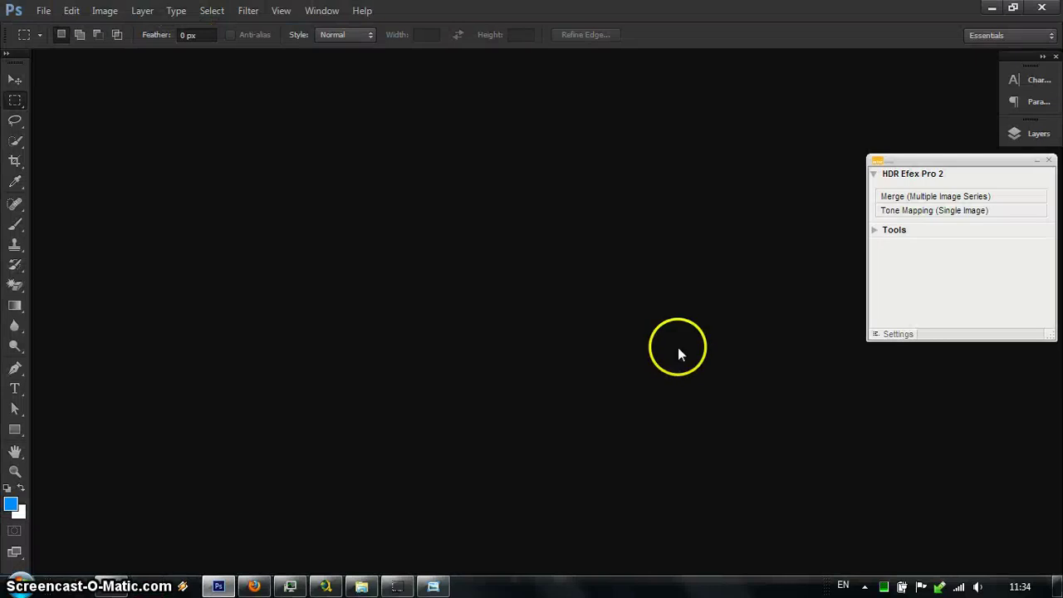
click(895, 202)
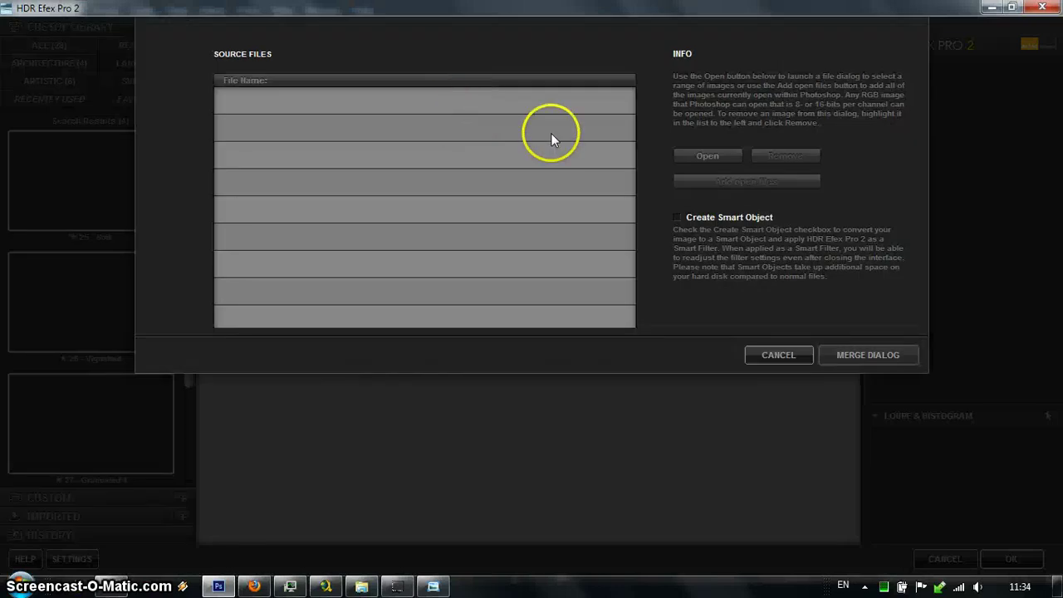
Step: Browse for source images in the Foto\0 HDR Panorama folder
click(705, 156)
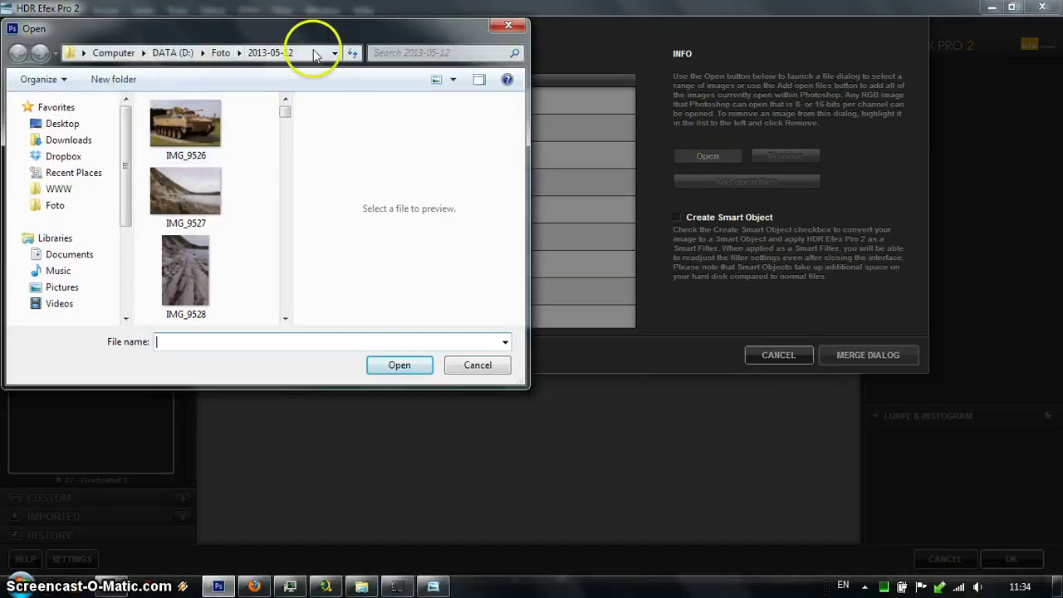
click(217, 52)
double_click(206, 133)
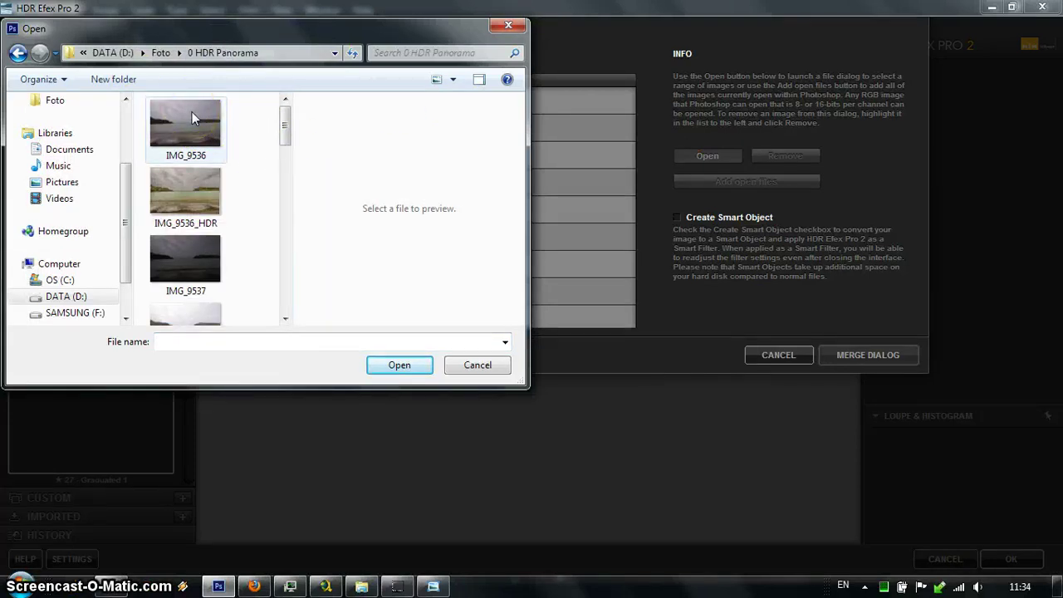
Step: Select IMG_9536 through IMG_9540 and load them as the five source files
click(192, 118)
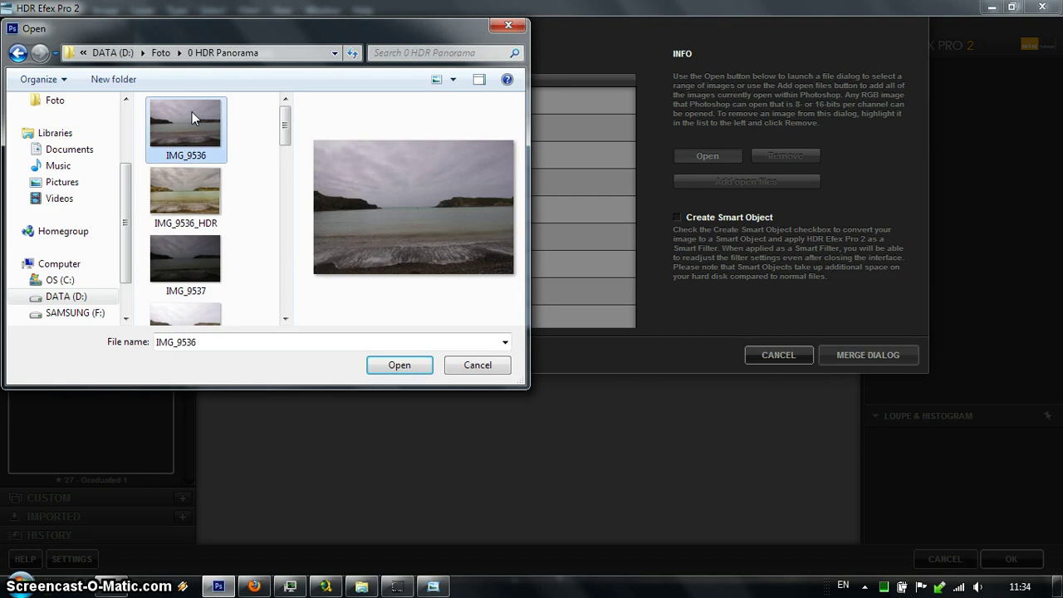
drag(284, 121, 285, 147)
ctrl+click(195, 167)
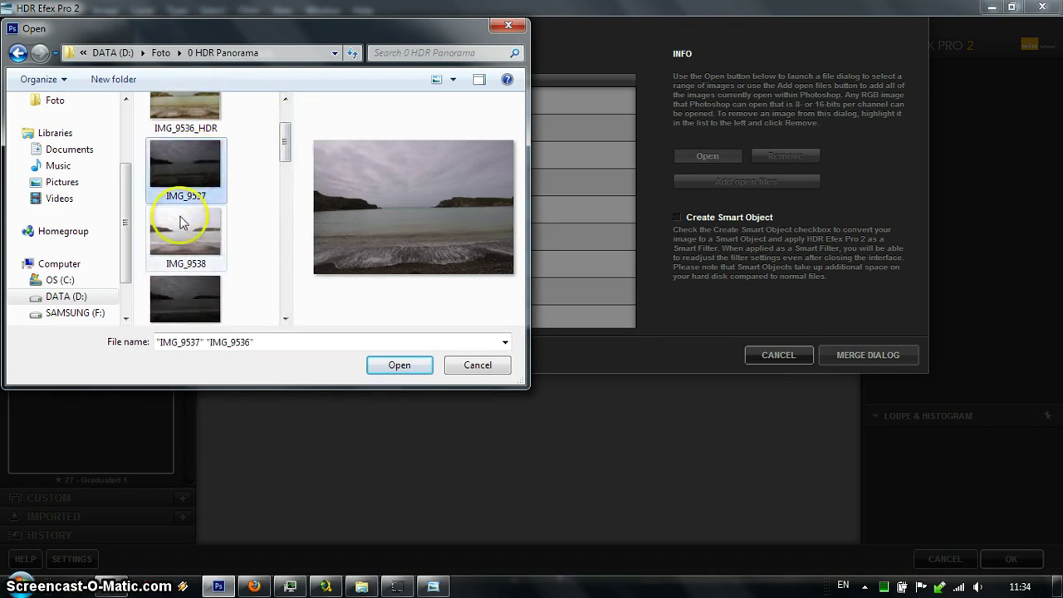
ctrl+click(178, 224)
ctrl+click(178, 292)
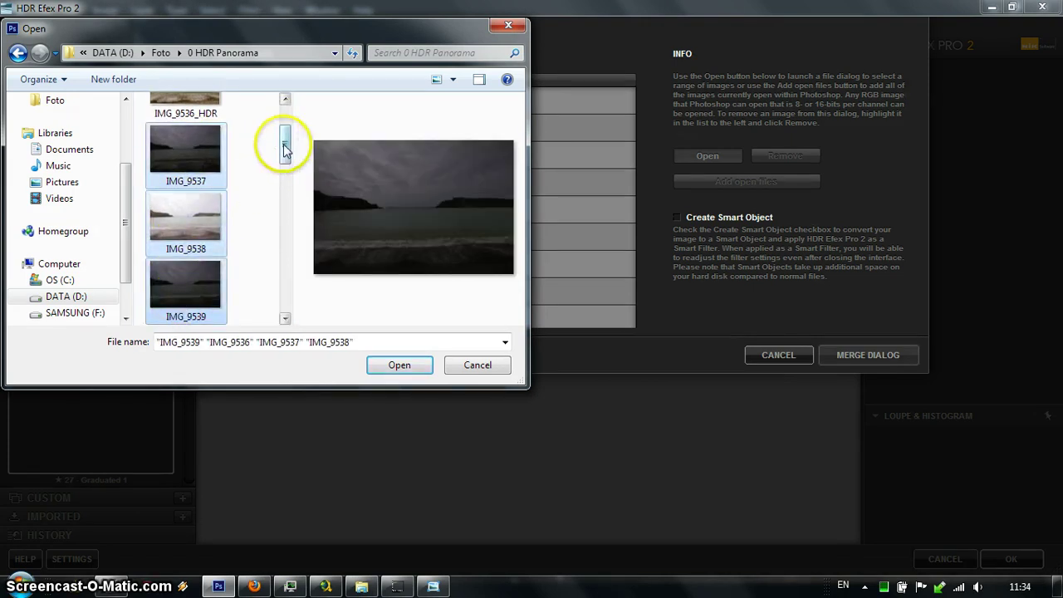
drag(273, 147, 274, 181)
ctrl+click(191, 235)
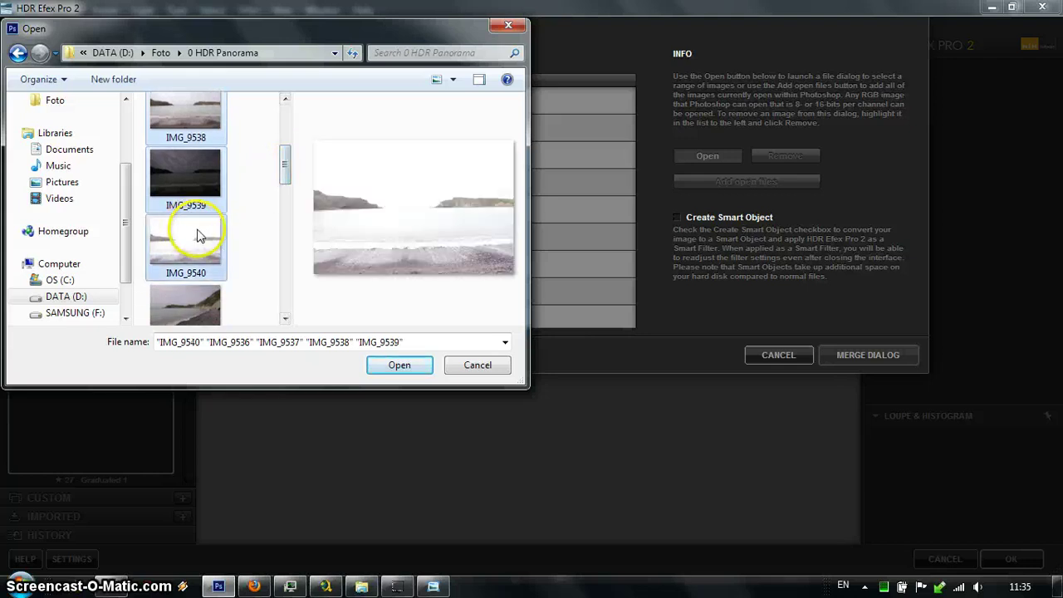
mouse_move(285, 174)
mouse_down()
mouse_move(285, 133)
mouse_move(278, 185)
mouse_up()
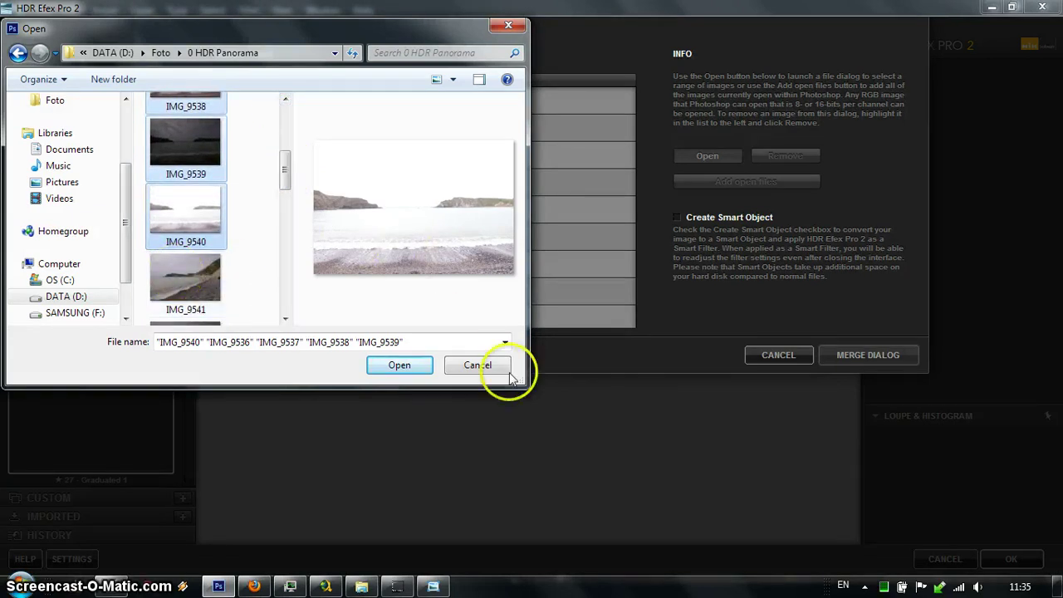
drag(530, 386, 833, 510)
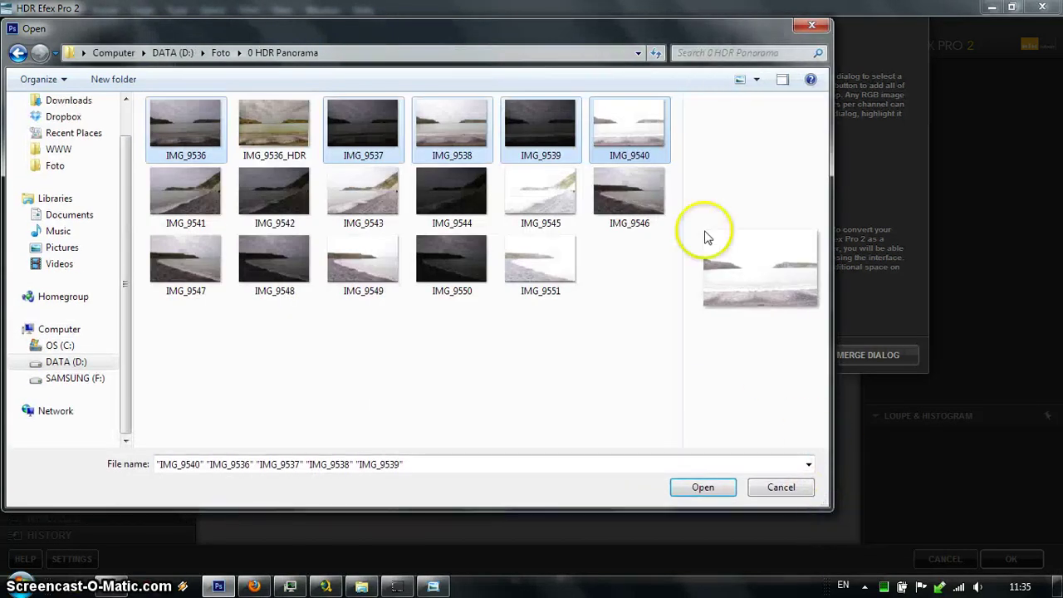
click(702, 487)
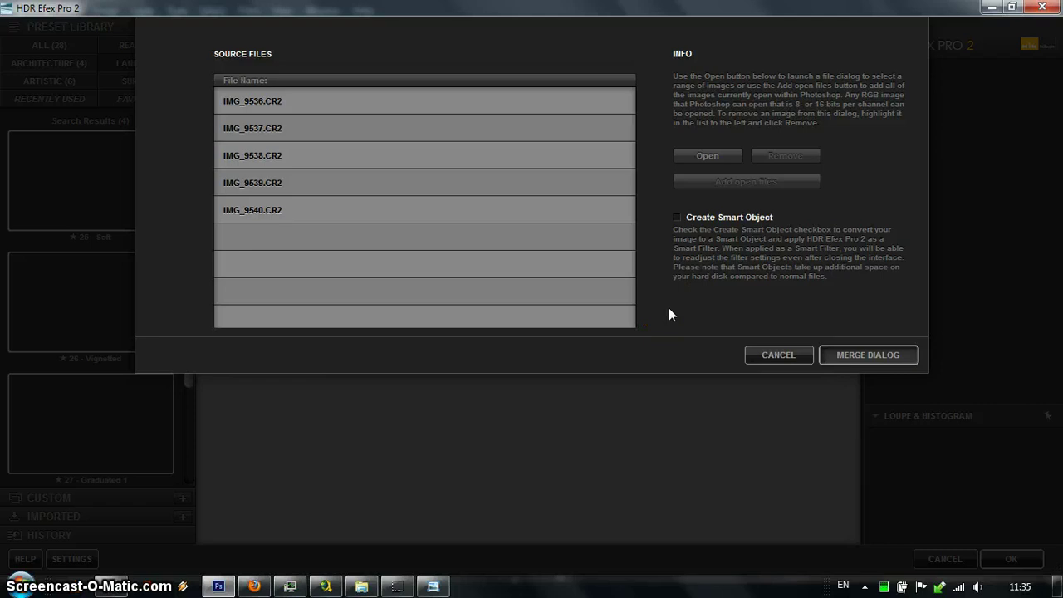
Step: Start merging the five CR2 exposures, then show the earlier IMG_9536_HDR in Photo Viewer
click(689, 321)
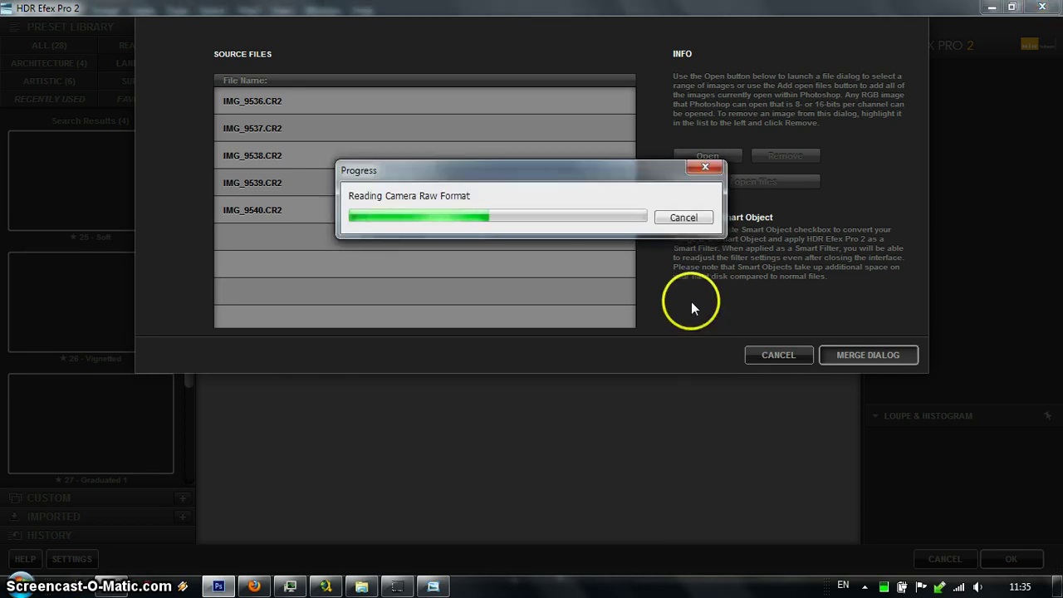
click(432, 587)
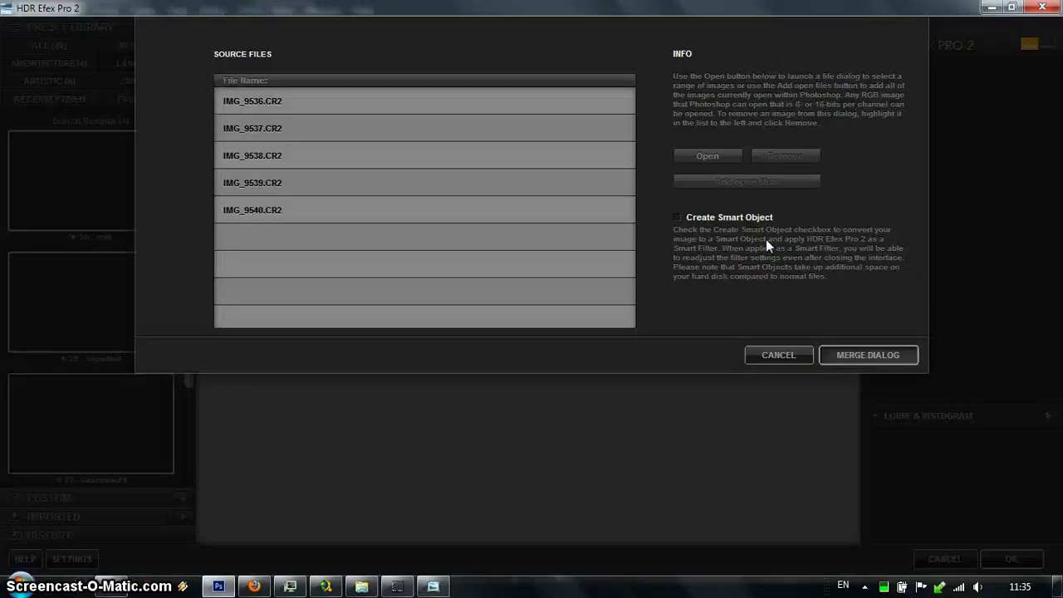
click(433, 585)
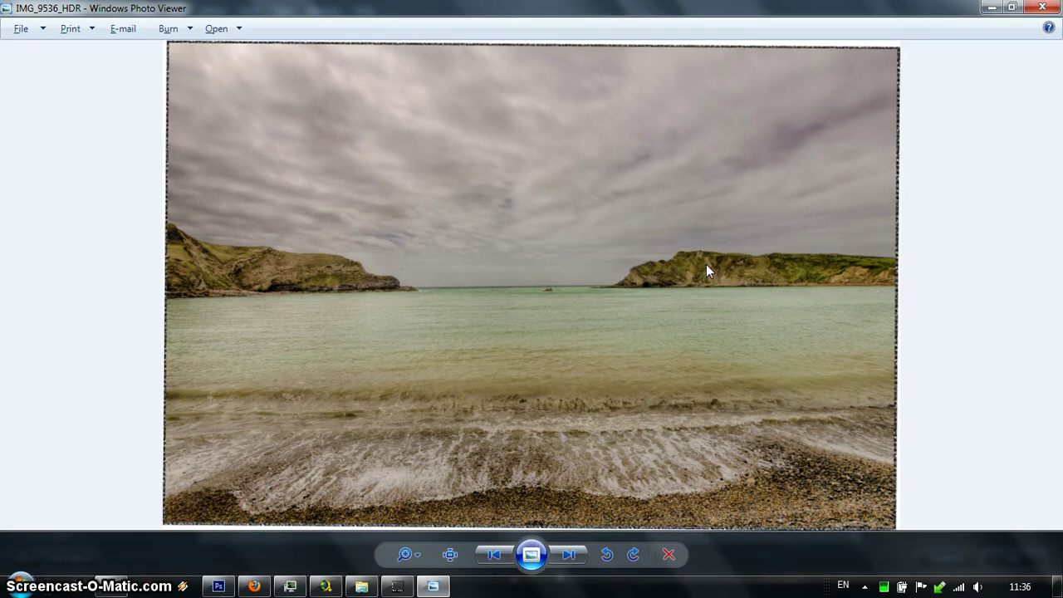
Step: Switch between the HDR Efex source list and IMG_9536_HDR, then show the 0 HDR Panorama folder
key(alt+Tab)
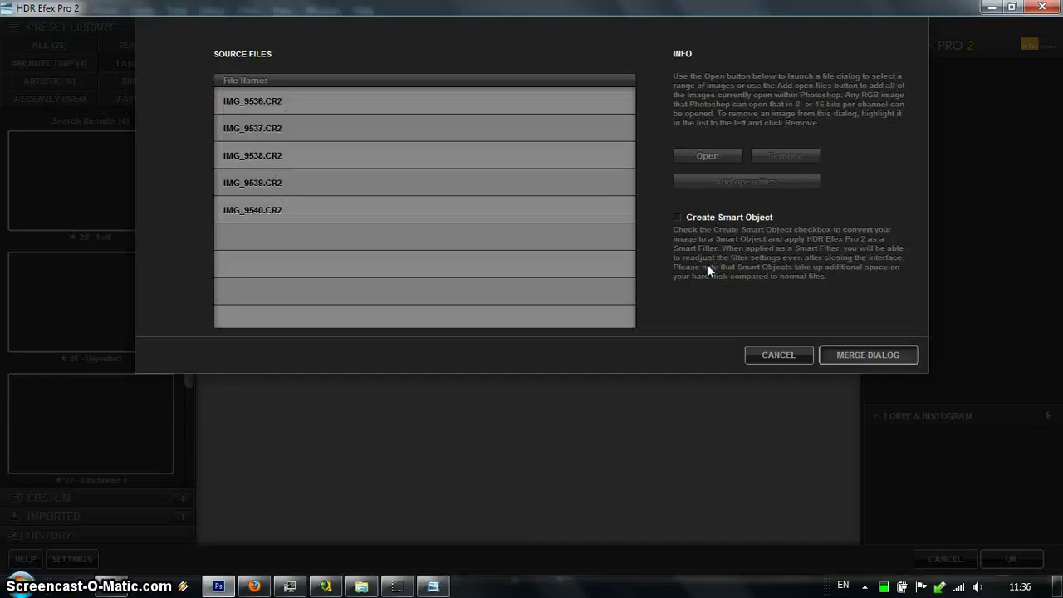
click(432, 584)
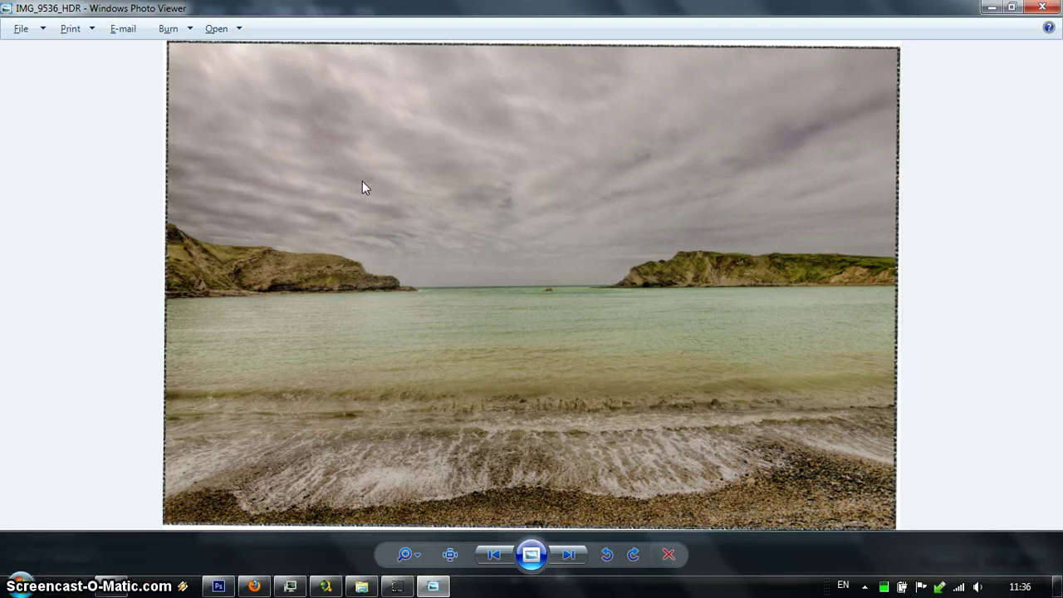
key(alt+Tab)
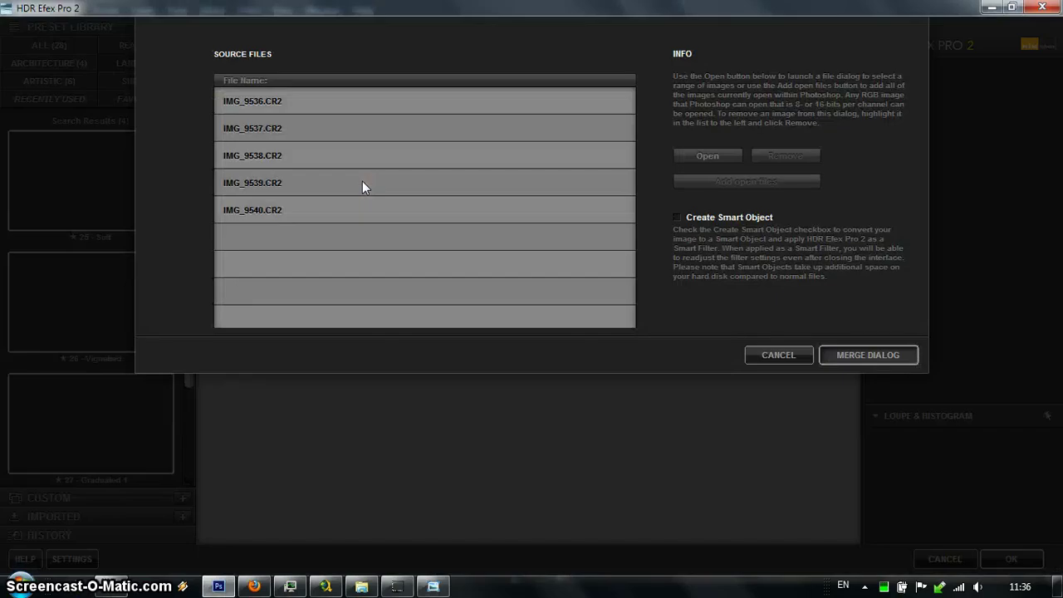
click(429, 585)
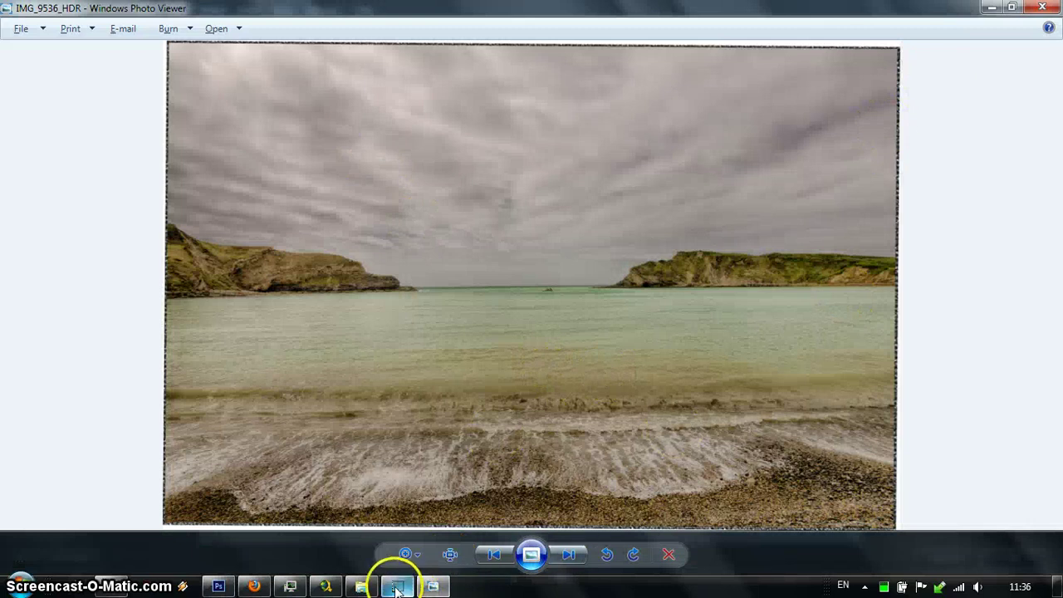
click(365, 586)
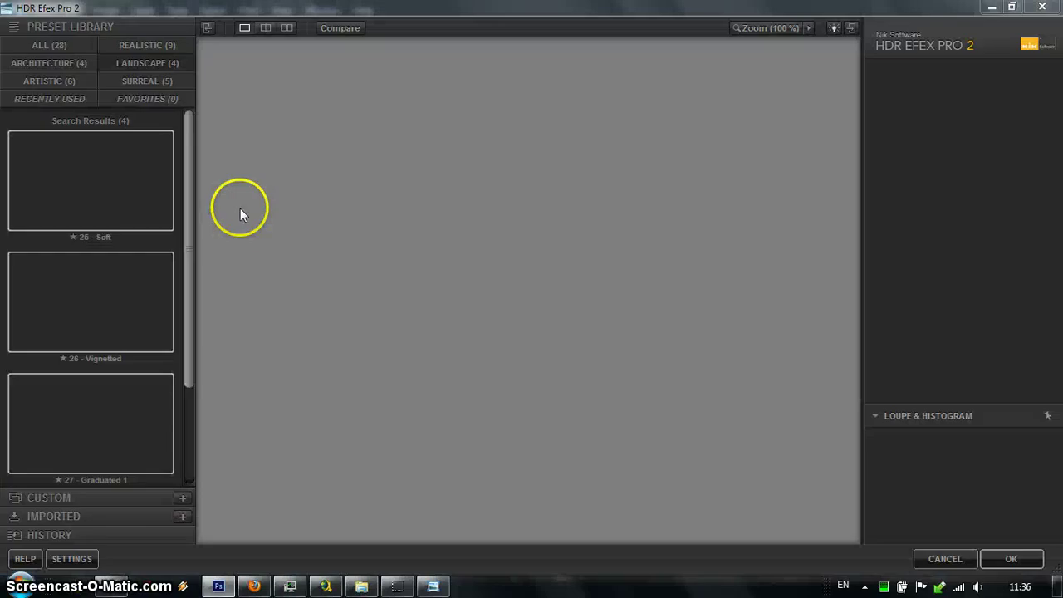
Step: Load the five exposures into HDR Efex Pro 2's merge view, ghost reduction at 20%
click(362, 585)
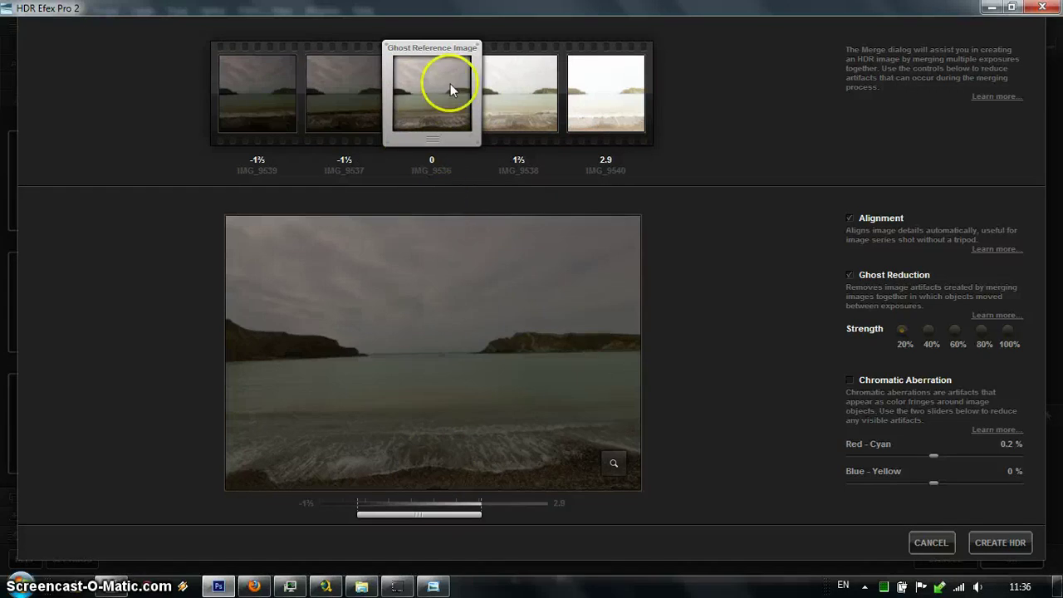
Step: Try IMG_9538 as ghost reference, revert to IMG_9536, and create the HDR
click(502, 92)
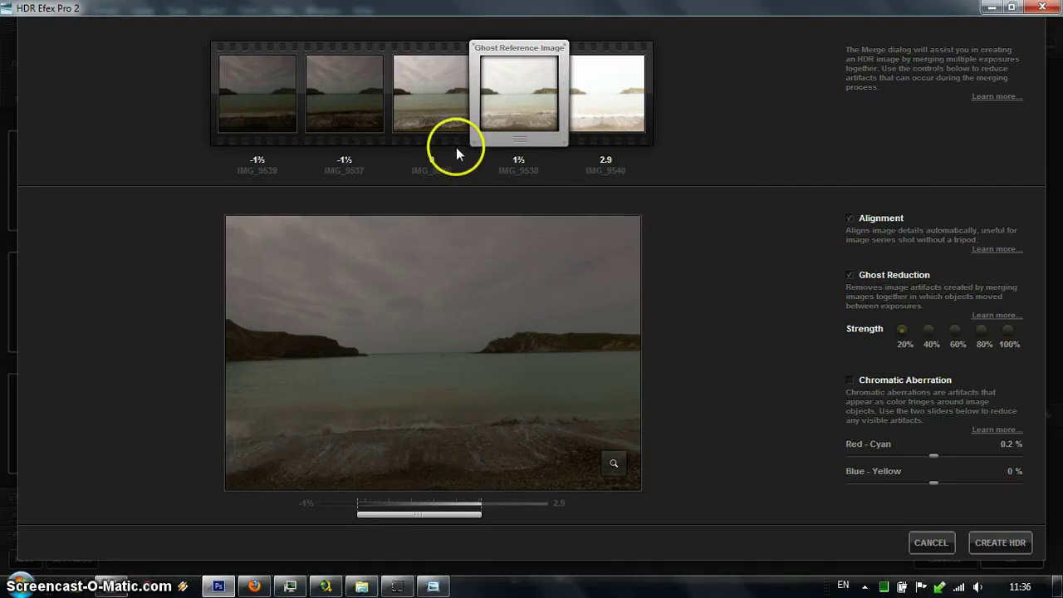
click(434, 120)
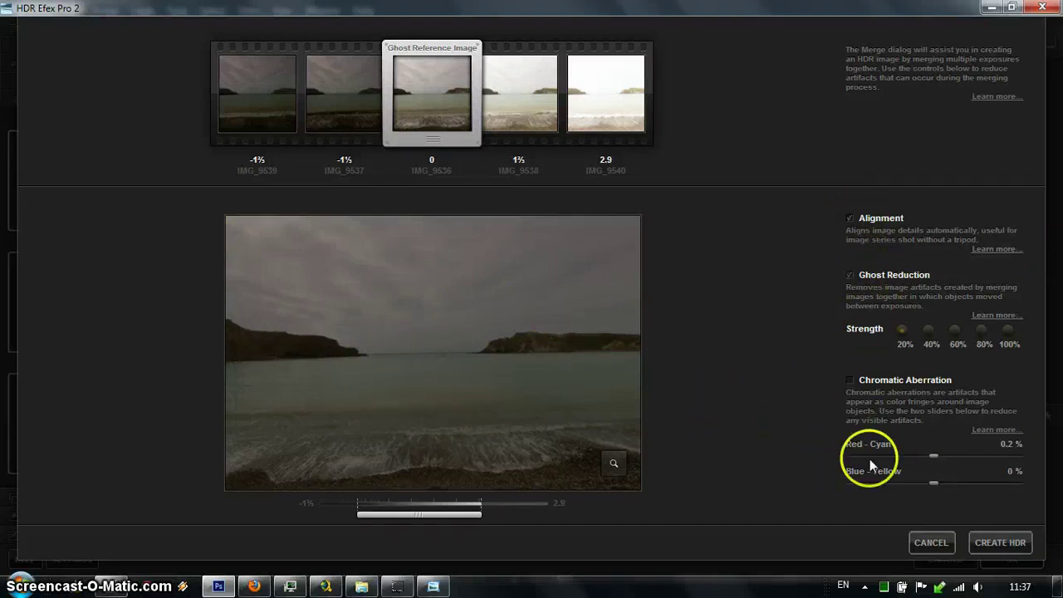
click(1002, 544)
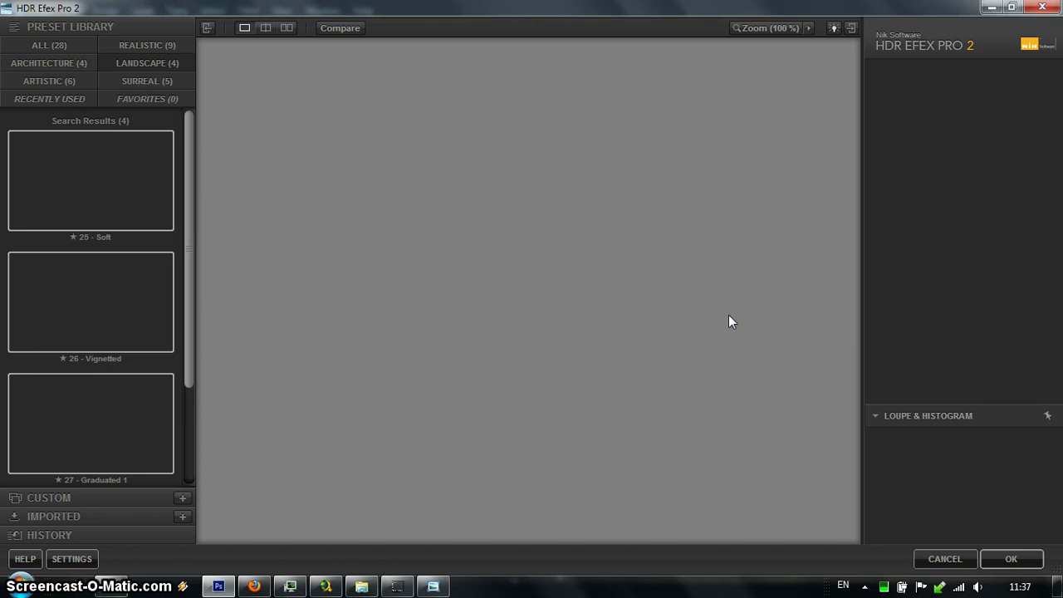
Step: Inspect the merged beach HDR up close and compare it with the earlier IMG_9536_HDR photo
click(729, 323)
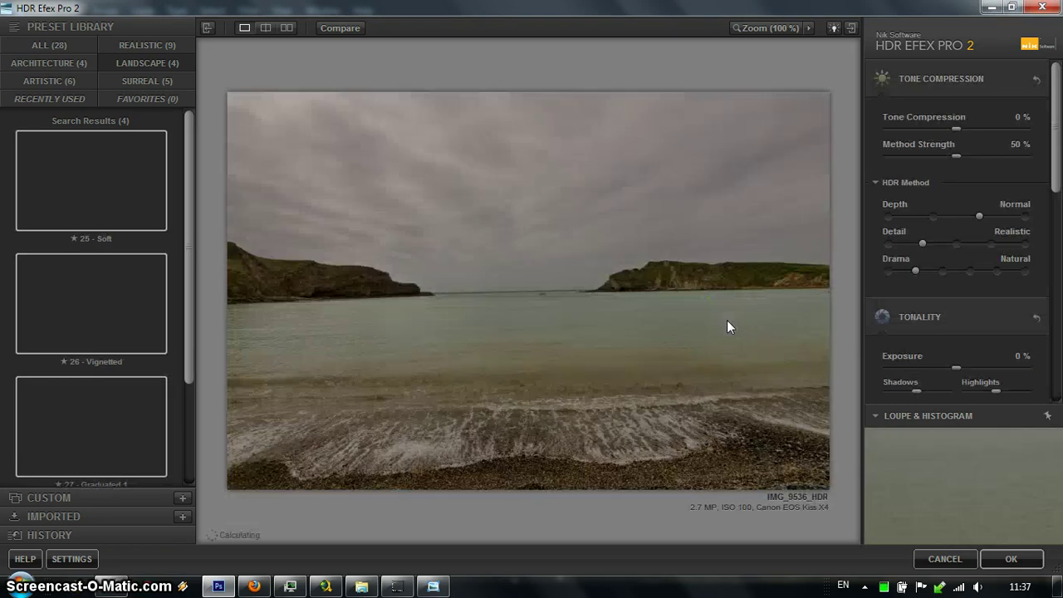
click(742, 308)
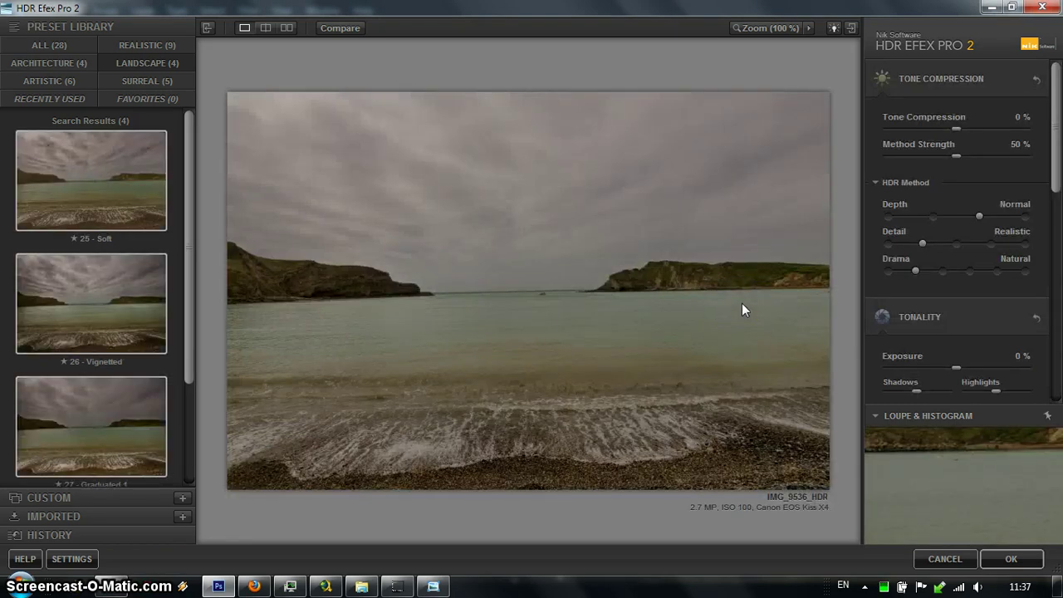
mouse_move(742, 308)
mouse_down()
mouse_move(764, 284)
mouse_move(463, 118)
mouse_move(373, 318)
mouse_move(614, 261)
mouse_up()
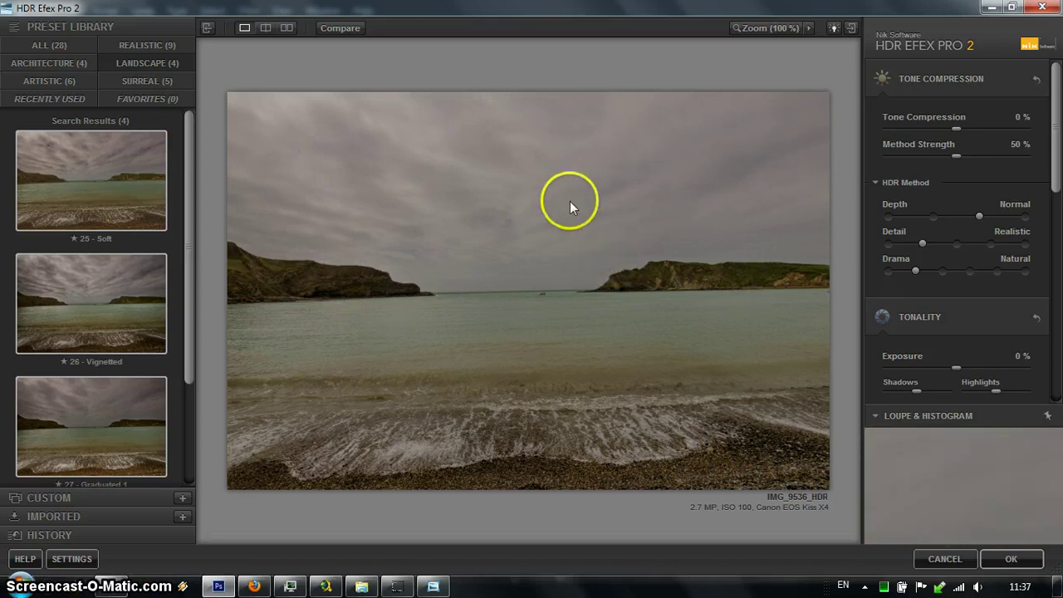
click(433, 587)
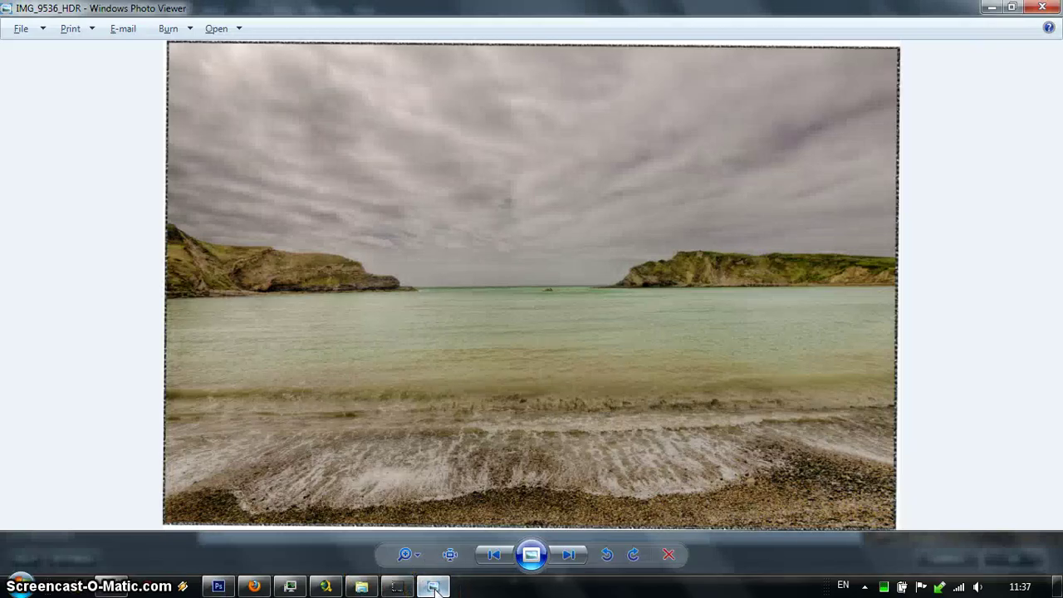
click(433, 586)
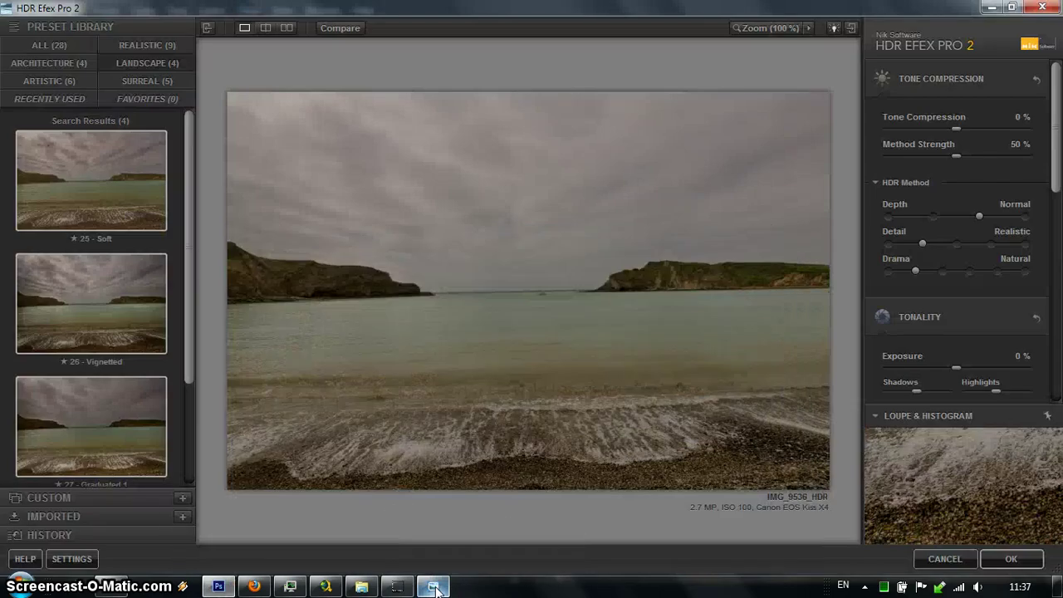
mouse_move(617, 105)
mouse_down()
mouse_move(1024, 163)
mouse_move(1056, 142)
mouse_move(1021, 142)
mouse_move(1002, 100)
mouse_move(954, 355)
mouse_move(1054, 145)
mouse_move(1053, 368)
mouse_up()
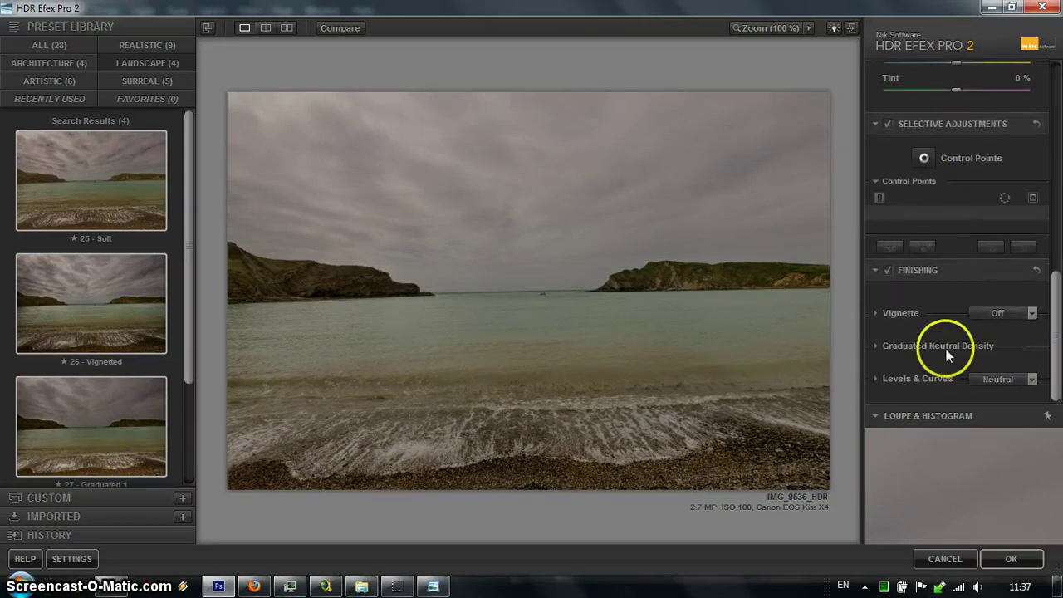
drag(1051, 379, 1051, 116)
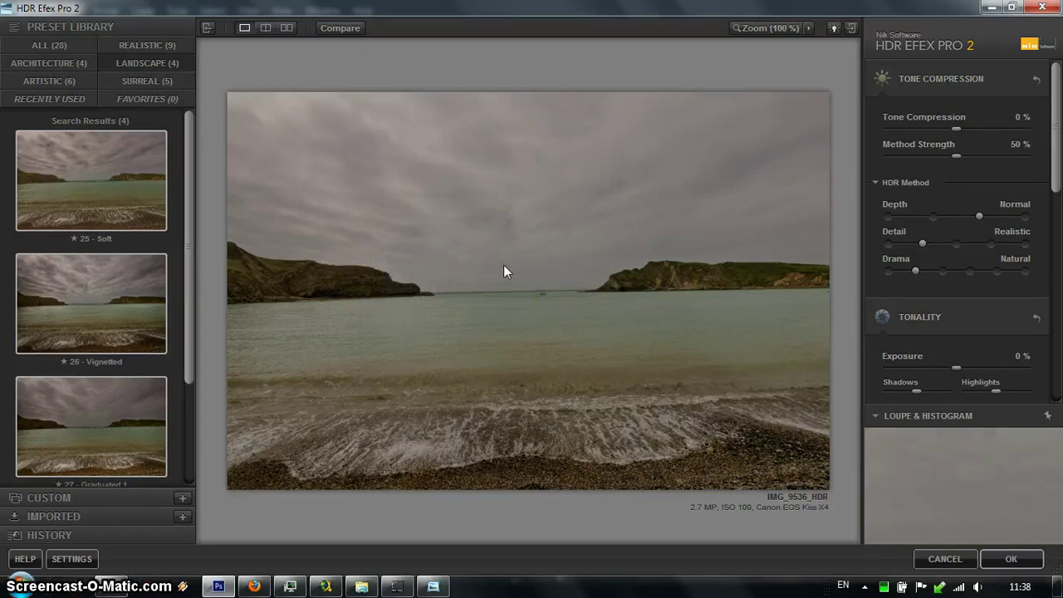
mouse_move(504, 265)
mouse_down()
mouse_move(385, 127)
mouse_move(330, 298)
mouse_move(370, 272)
mouse_move(379, 285)
mouse_move(392, 210)
mouse_move(420, 193)
mouse_move(286, 164)
mouse_move(365, 223)
mouse_up()
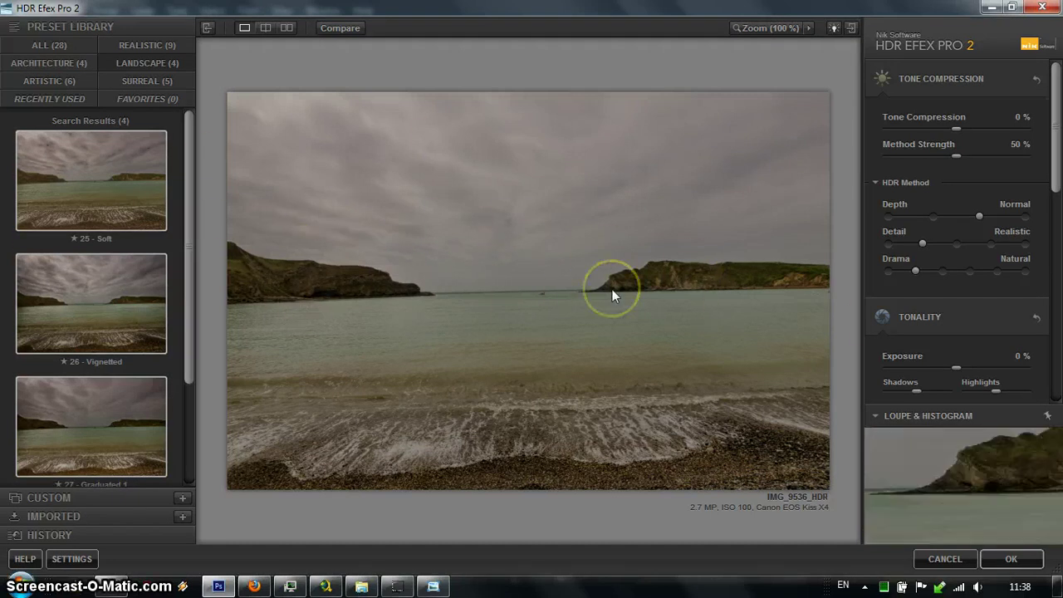
click(563, 297)
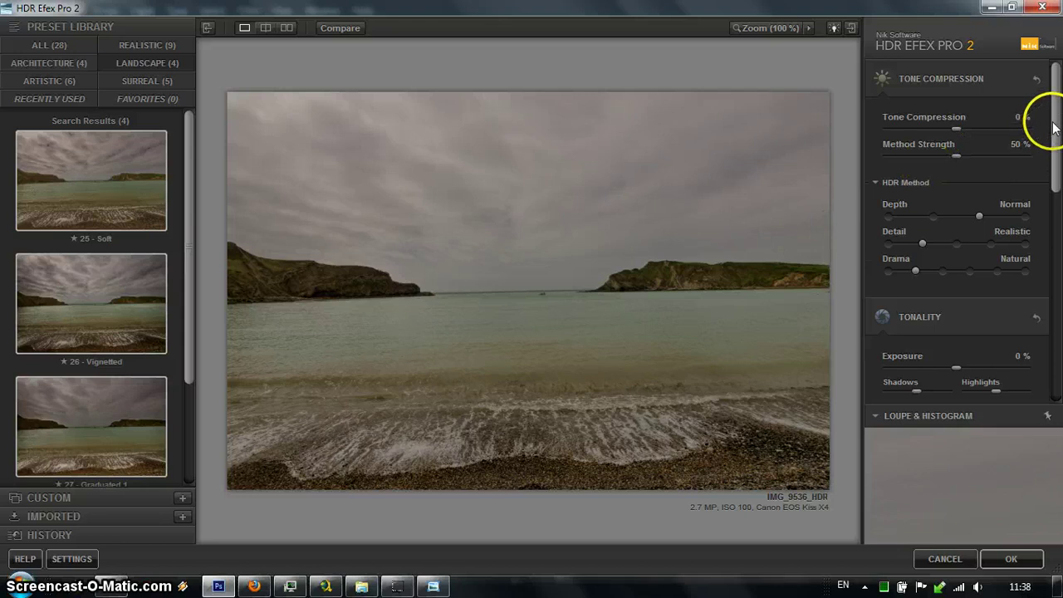
Step: Raise Exposure to 31% and leave Highlights near 0% after testing it
drag(1053, 127, 1054, 131)
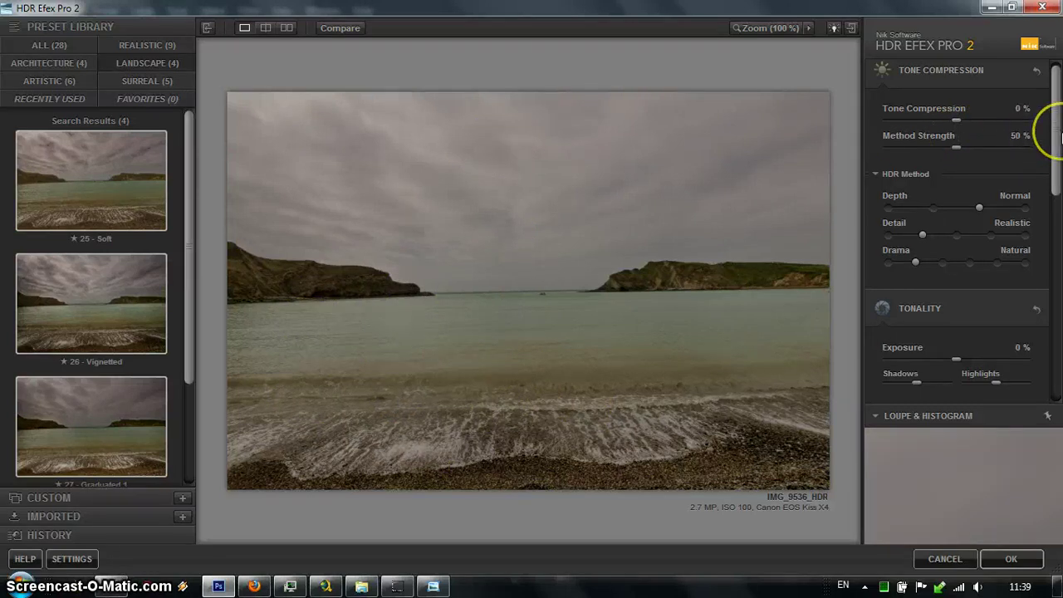
drag(1056, 137, 1054, 184)
drag(957, 236, 980, 236)
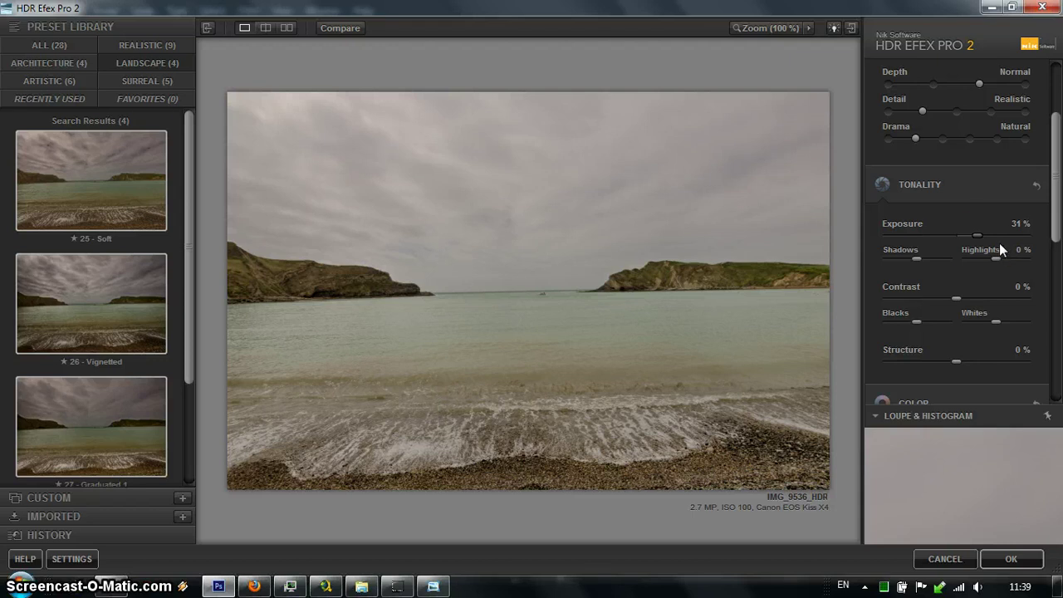
drag(999, 243, 978, 263)
drag(987, 259, 1012, 258)
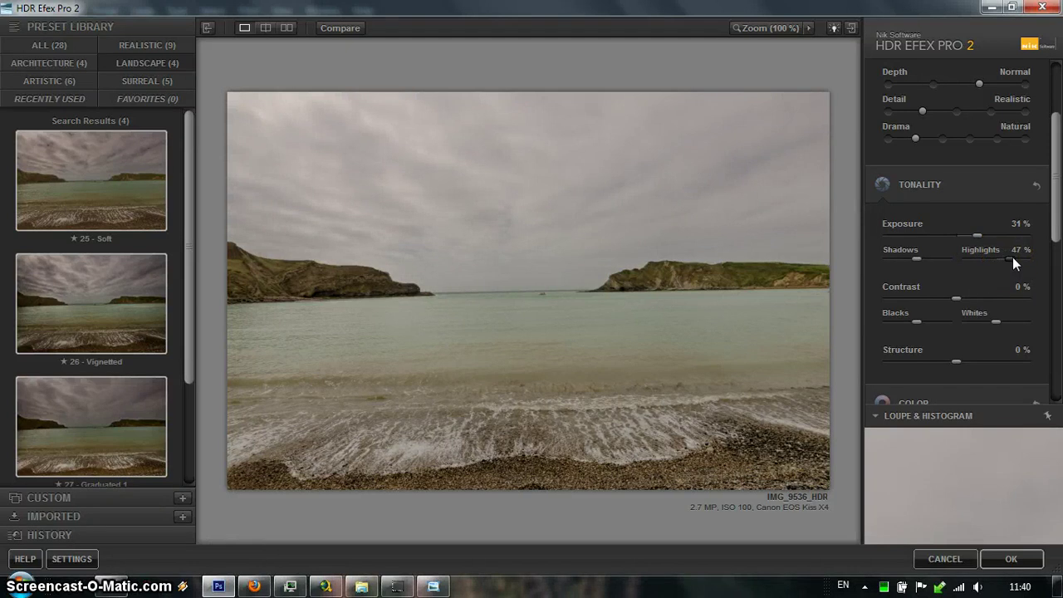
drag(1003, 260, 1000, 260)
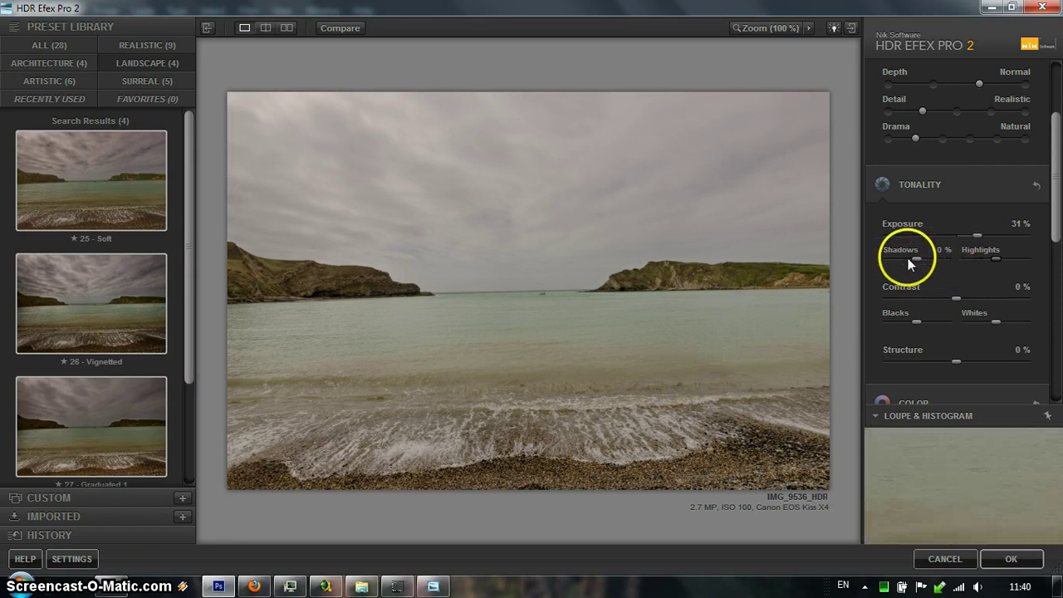
Step: Lower Shadows to about -25%, checking the darkened cliff shadows up close
drag(913, 259, 906, 259)
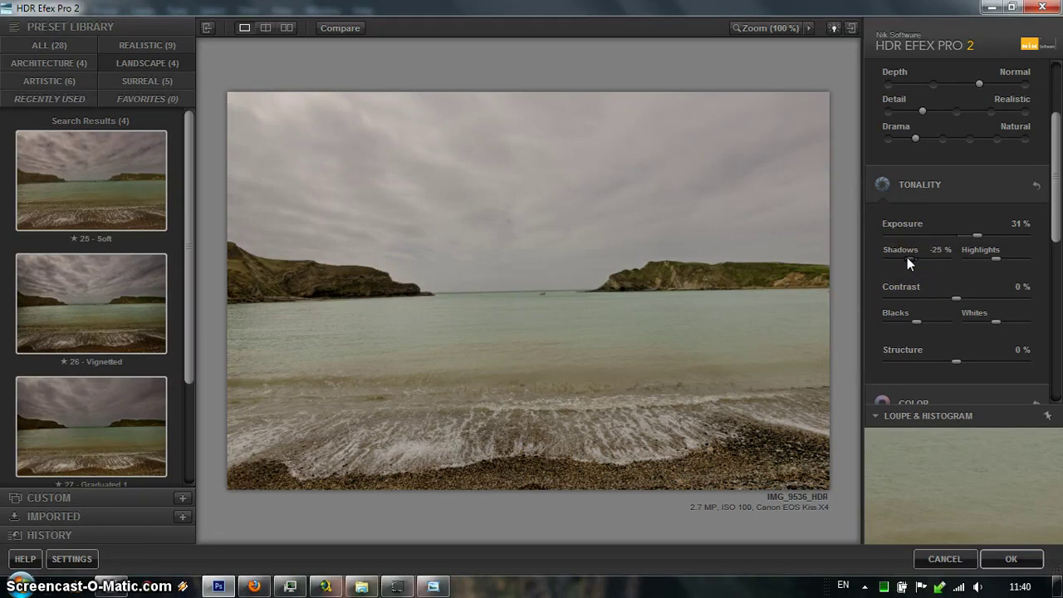
click(907, 259)
drag(316, 278, 451, 254)
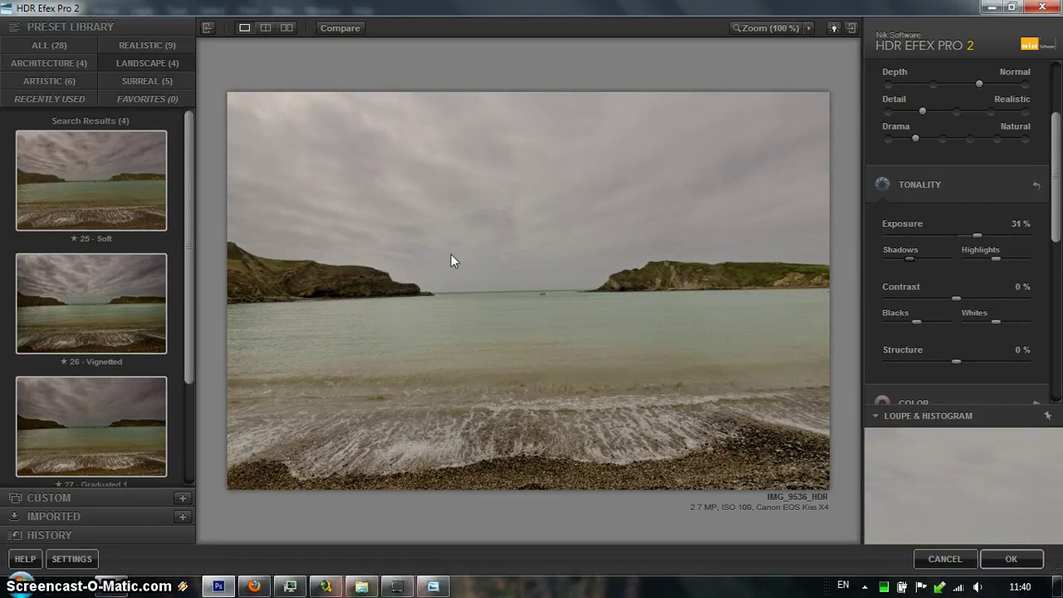
click(455, 232)
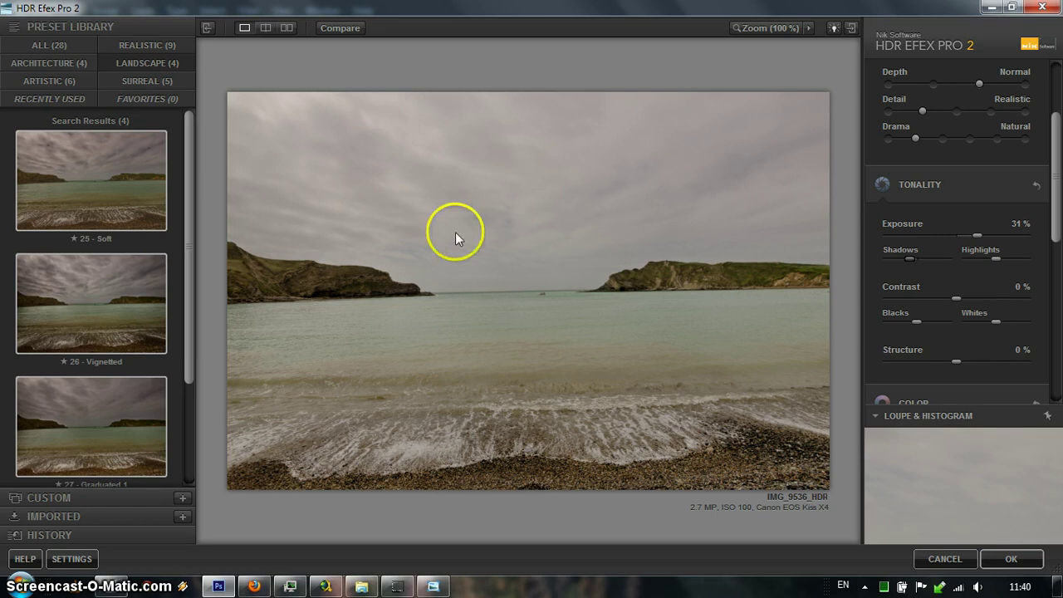
drag(915, 247, 908, 256)
click(566, 221)
click(935, 350)
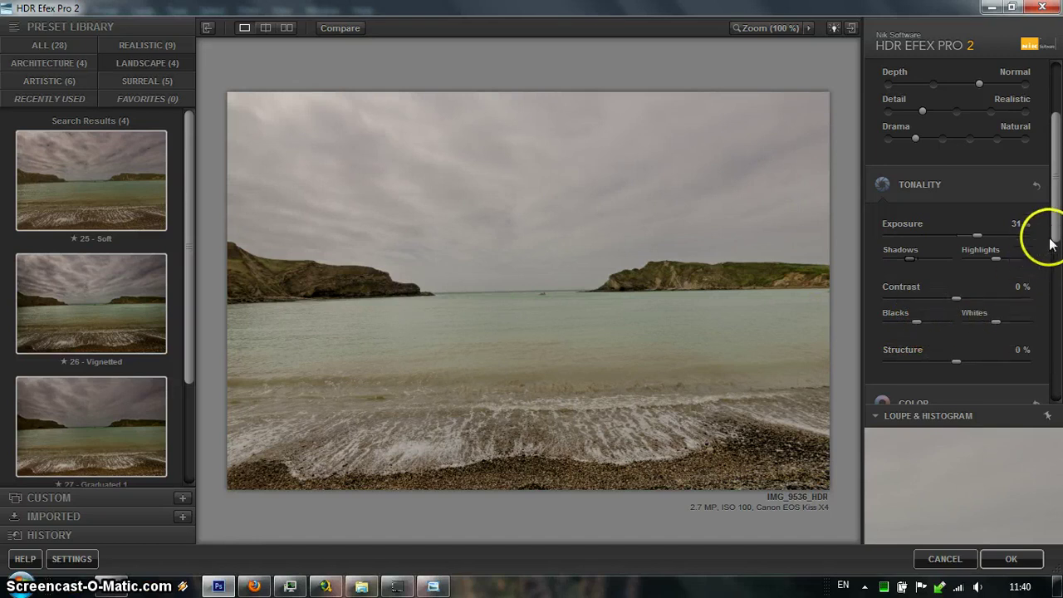
Step: Push the Structure slider as high as 100%, then settle it at 45% for crisper clouds and waves
mouse_move(1052, 216)
mouse_down()
mouse_move(1057, 236)
mouse_move(1048, 234)
mouse_up()
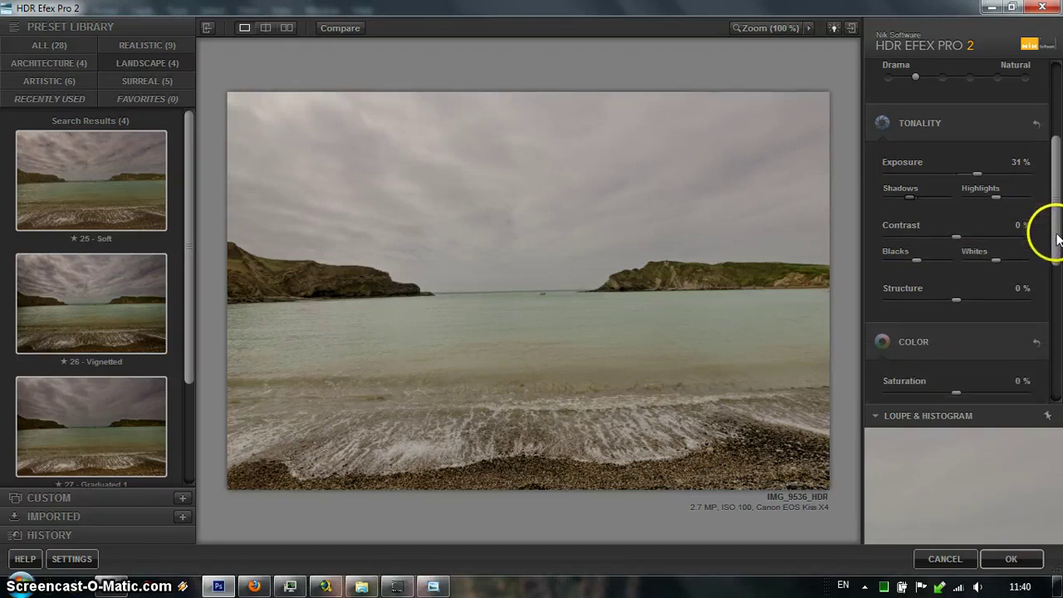
click(971, 297)
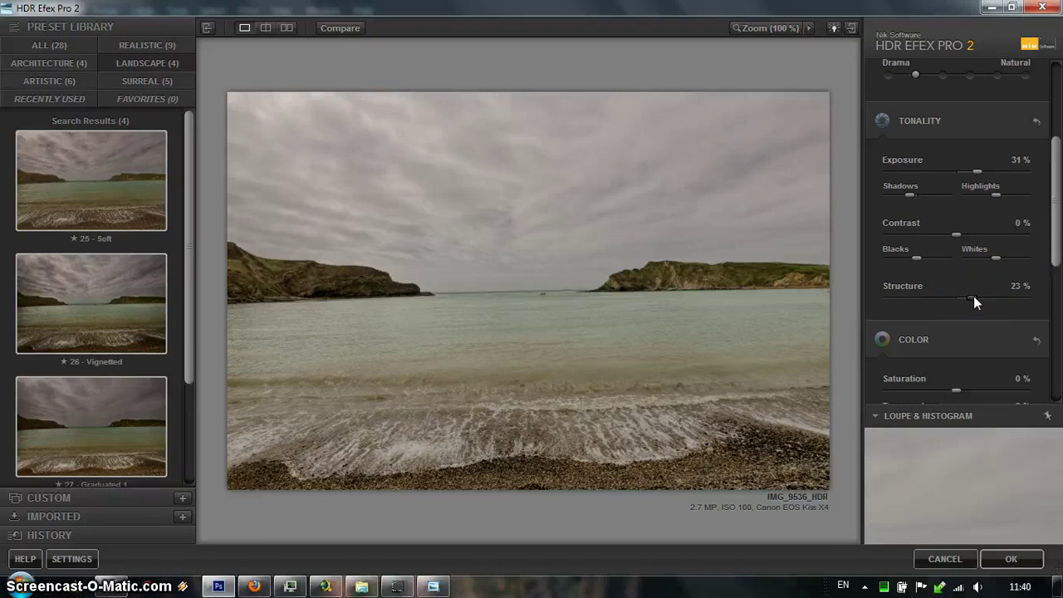
drag(980, 296, 1039, 297)
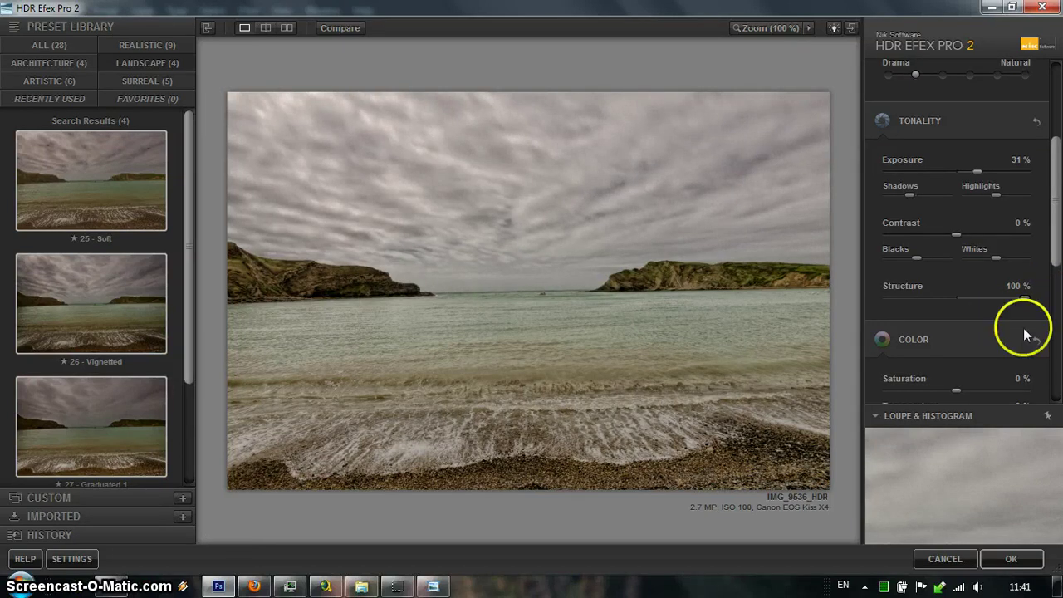
drag(1014, 300, 1024, 304)
drag(1025, 304, 989, 296)
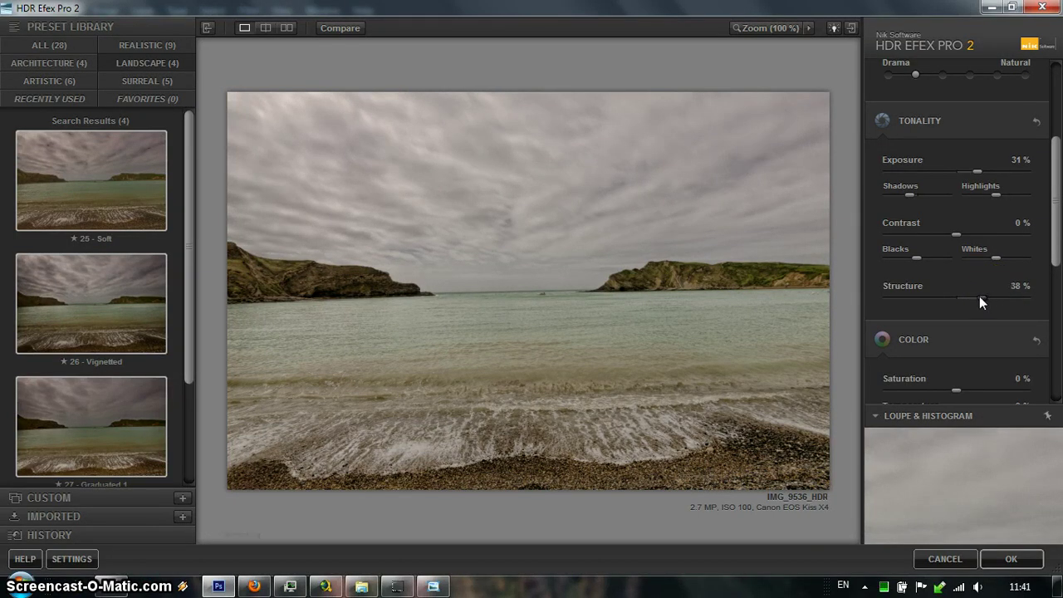
mouse_move(980, 297)
mouse_down()
mouse_move(966, 299)
mouse_move(986, 301)
mouse_up()
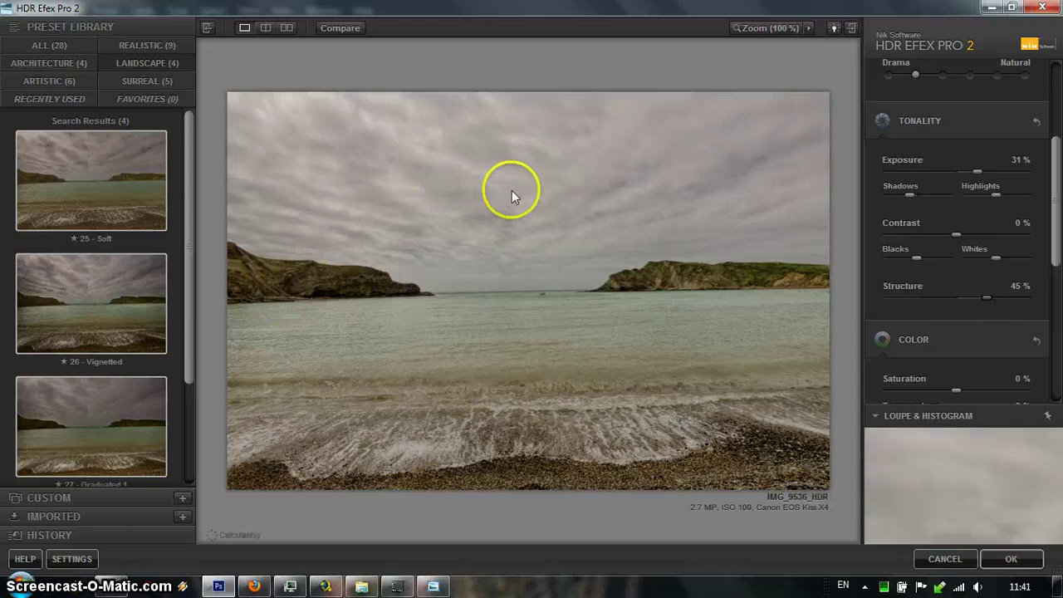
drag(1055, 142, 1057, 196)
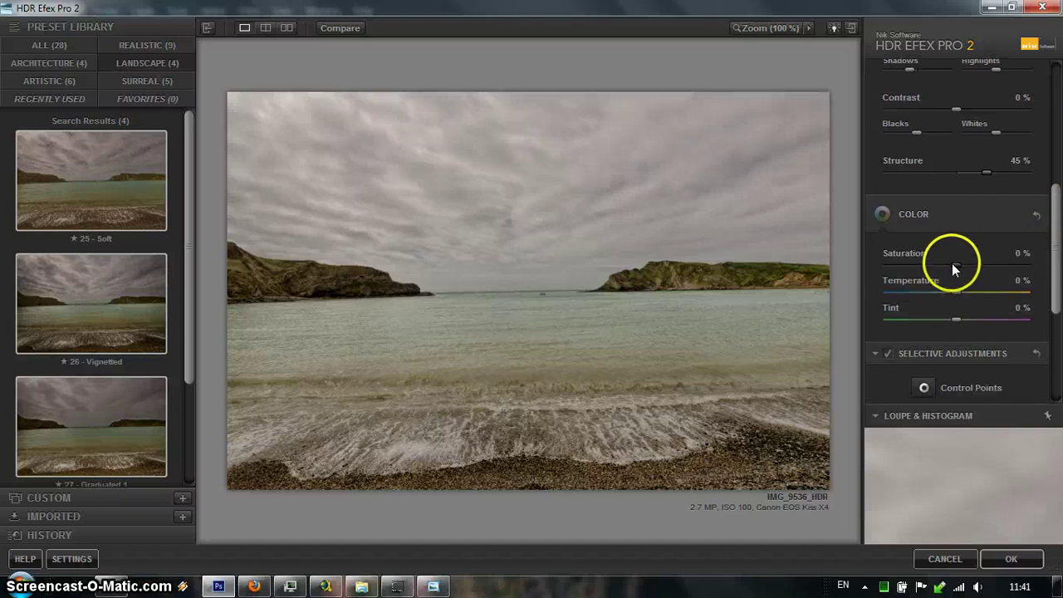
Step: Raise Saturation to about 31%, then fine-tune it back to 25%
drag(953, 263, 974, 263)
drag(977, 262, 973, 269)
click(973, 268)
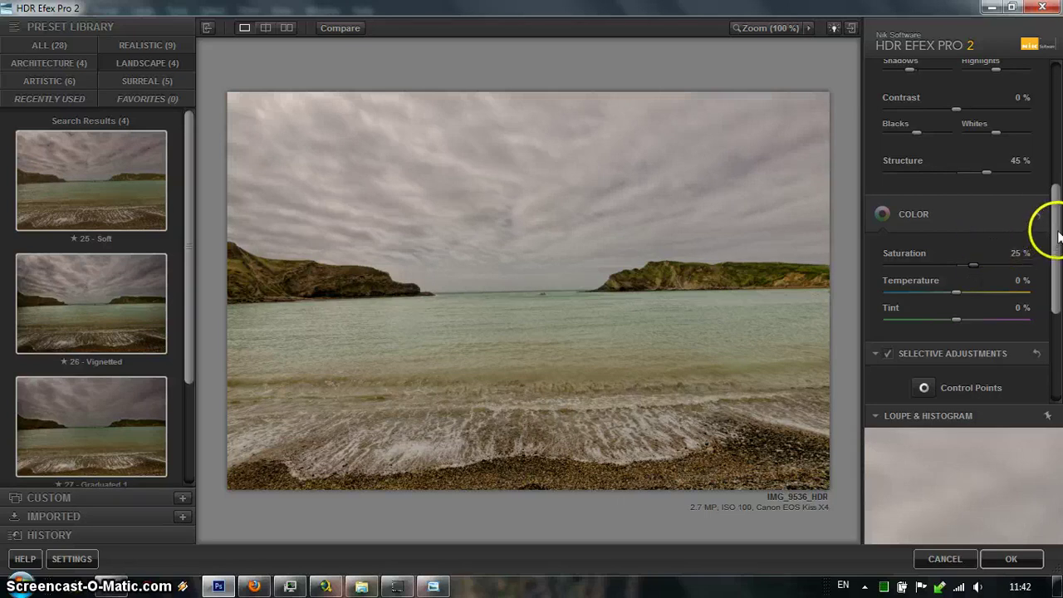
drag(1057, 236, 1053, 345)
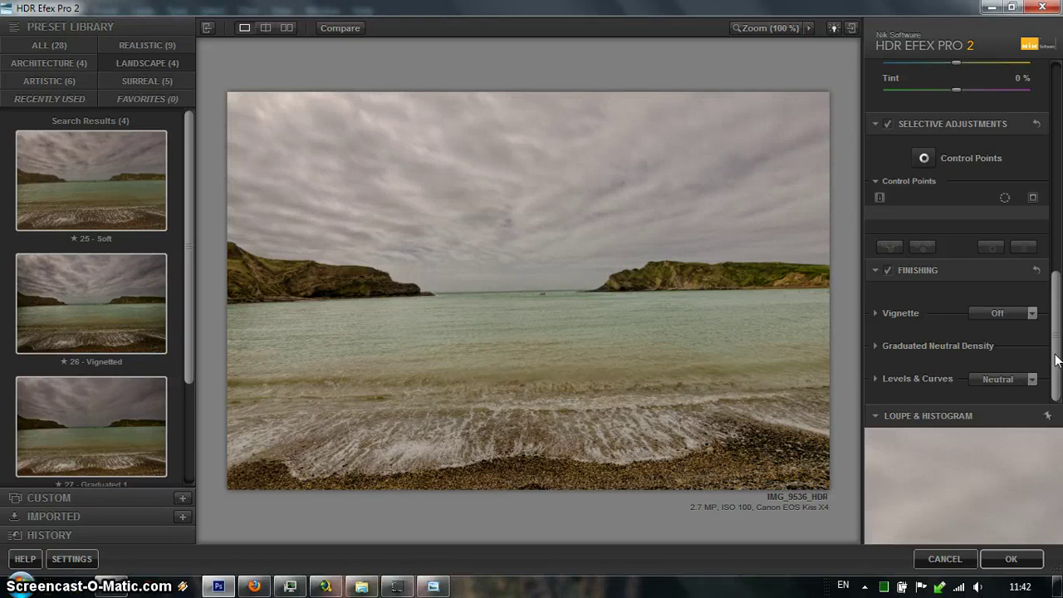
Step: Apply the HDR Efex Pro 2 settings and return IMG_9536_HDR to Photoshop
click(1058, 362)
mouse_move(1058, 363)
mouse_down()
mouse_move(1059, 349)
mouse_move(1059, 378)
mouse_up()
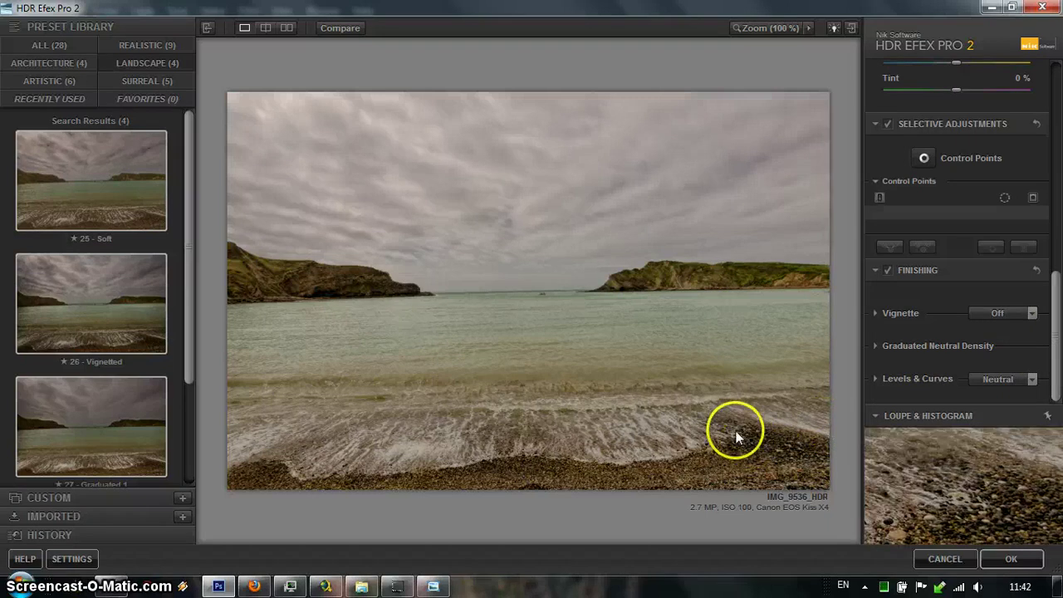
click(1011, 560)
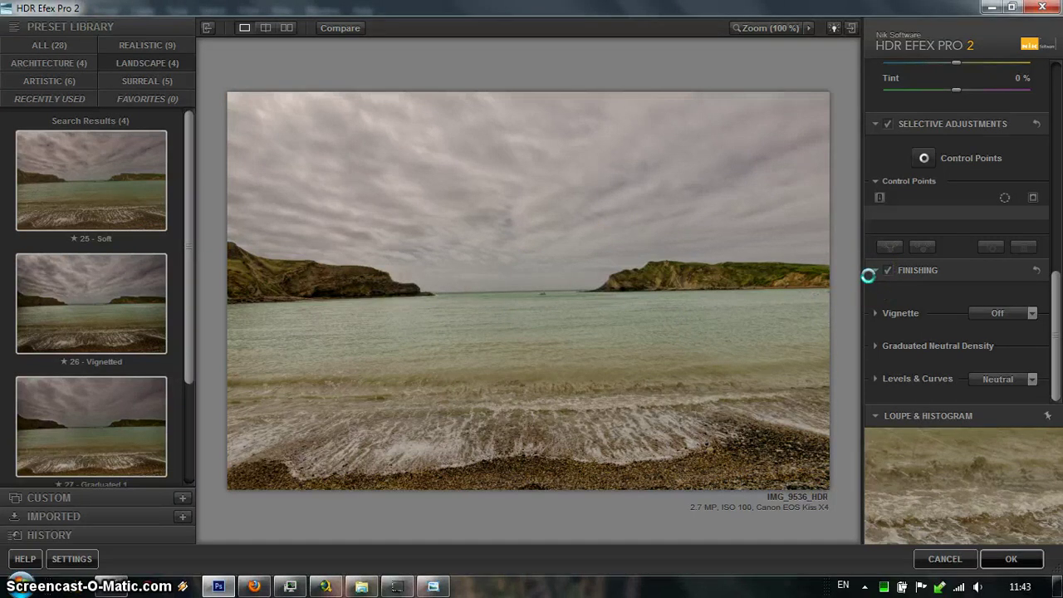
click(866, 303)
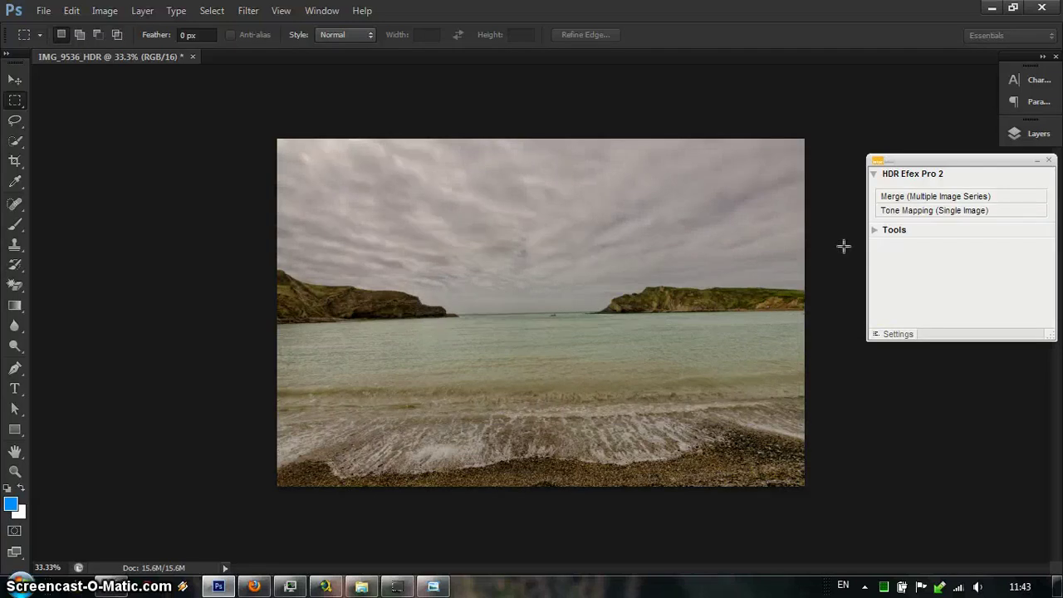
Step: View the beach photo at 100% and pan across it to inspect the right cliff
key(ctrl+1)
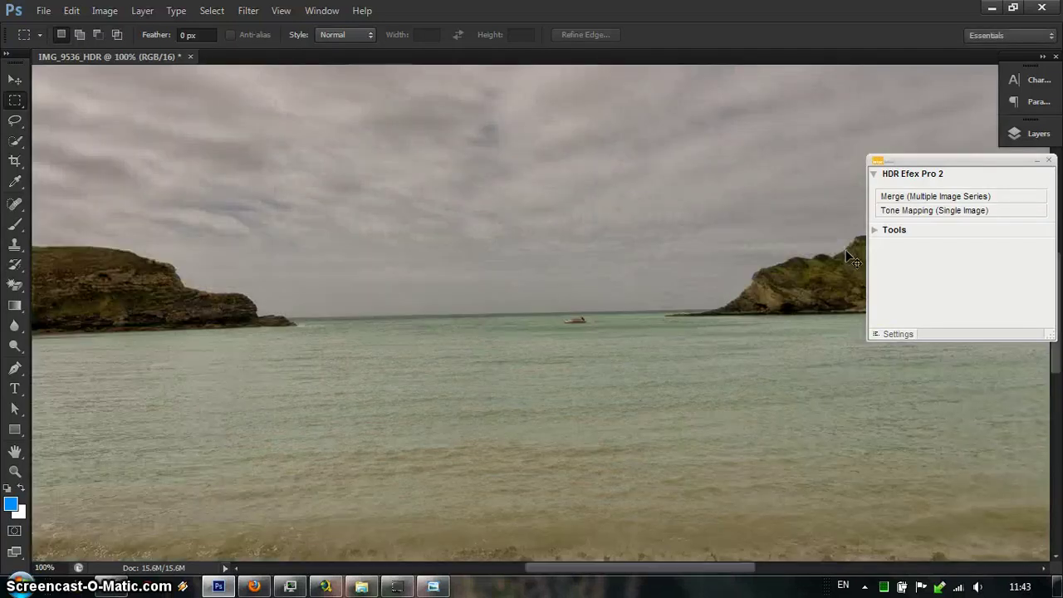
click(1044, 161)
drag(344, 308, 607, 274)
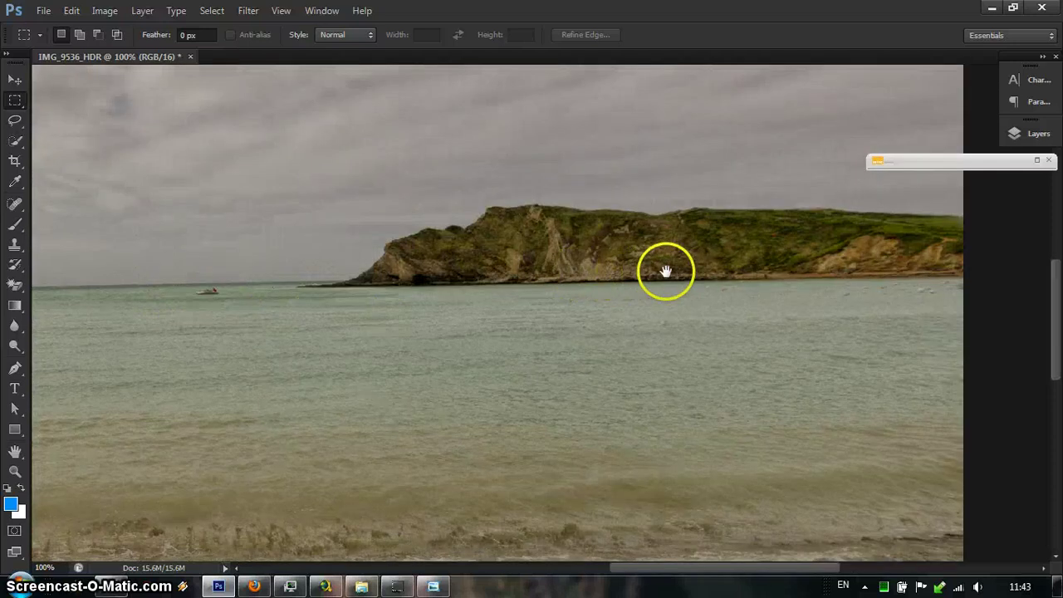
scroll(695, 268, left, 5)
scroll(697, 268, down, 3)
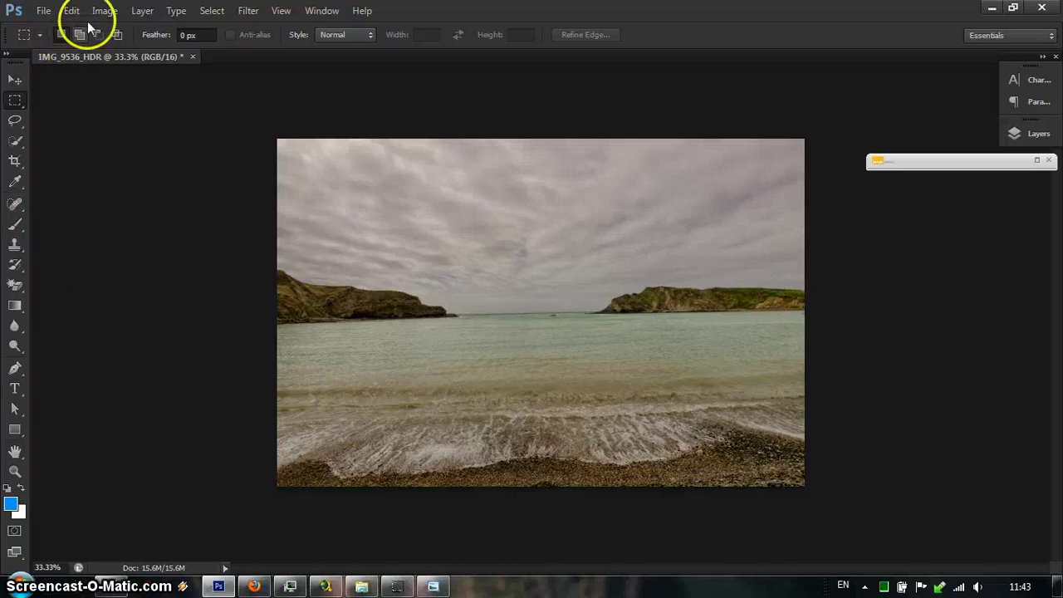
Step: Hide the tool and option panels and enlarge the photo in the workspace
key(ctrl+plus)
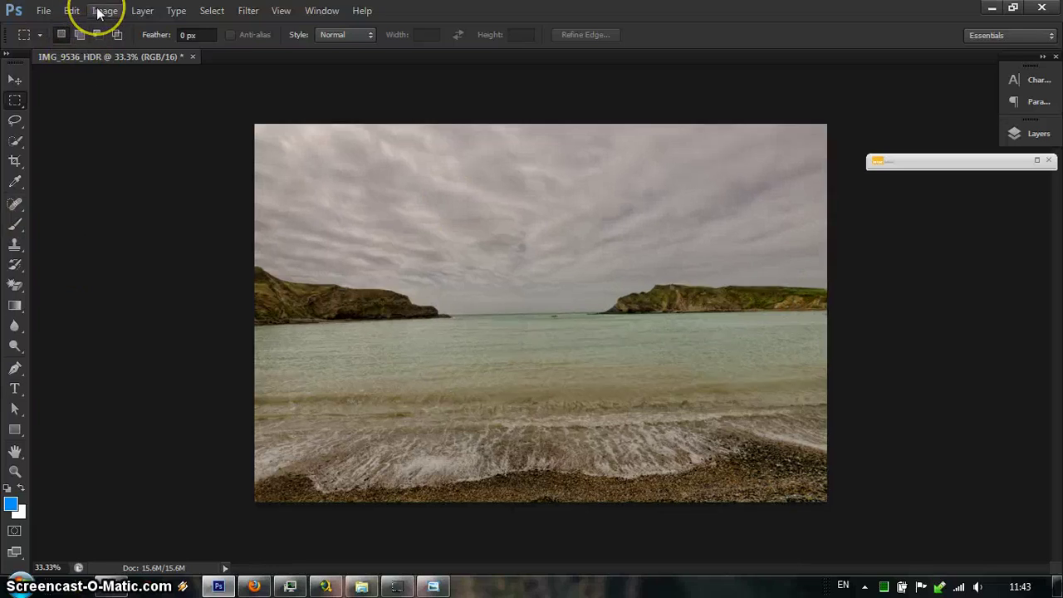
key(Tab)
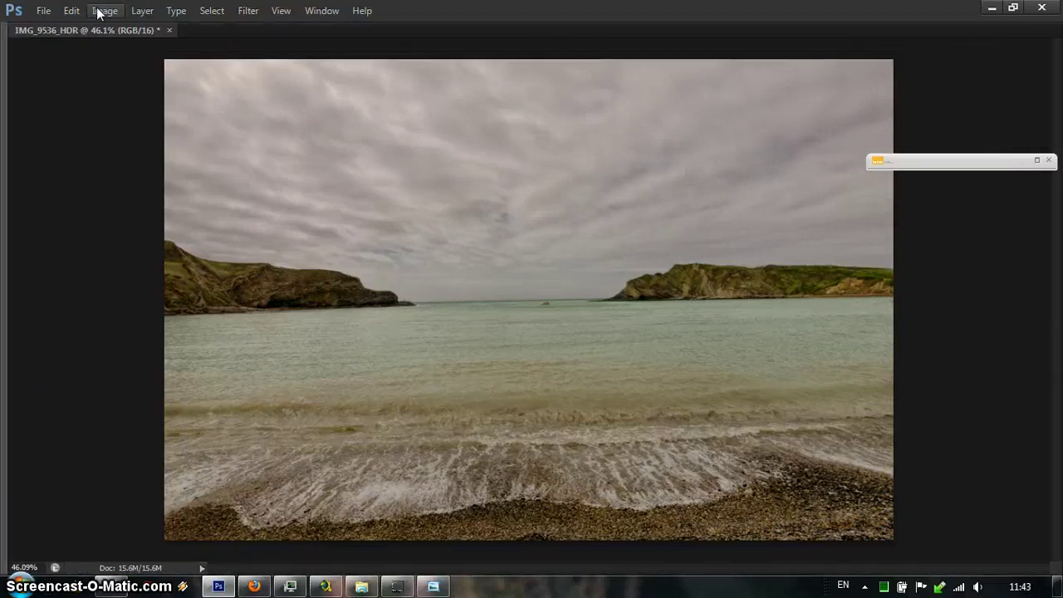
key(ctrl+plus)
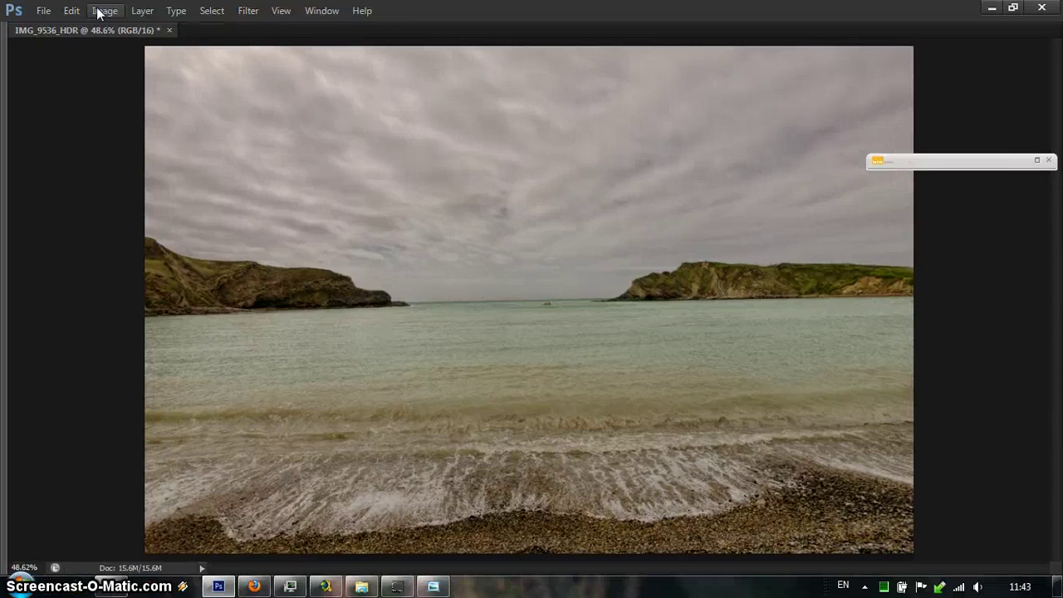
Step: Apply a Vibrance adjustment of +93 with Saturation left at 0
click(103, 10)
mouse_move(139, 53)
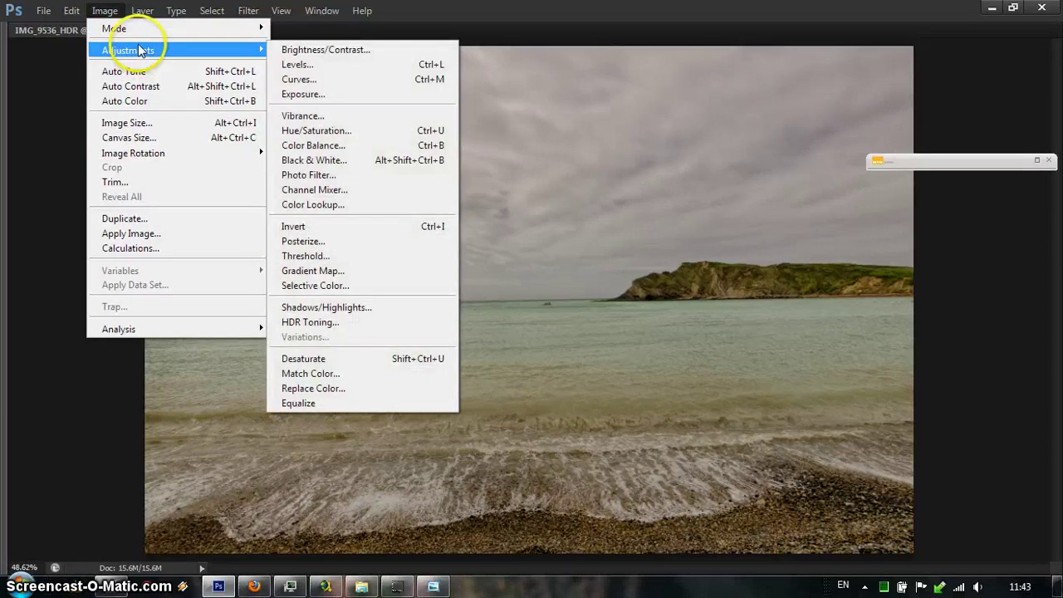
click(305, 115)
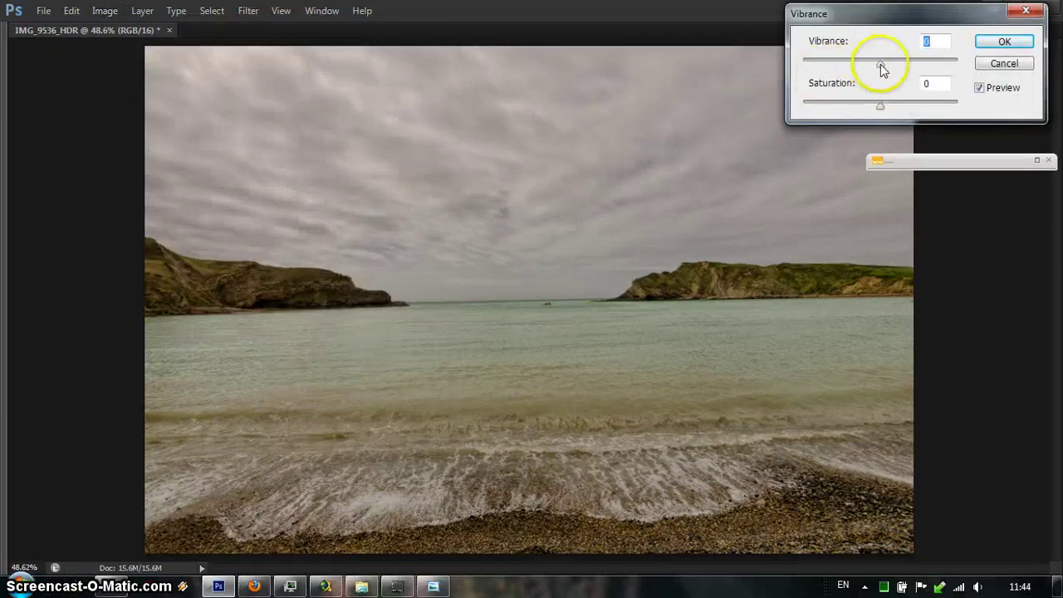
mouse_move(895, 23)
mouse_down()
mouse_move(966, 19)
mouse_move(893, 20)
mouse_move(915, 20)
mouse_up()
click(921, 58)
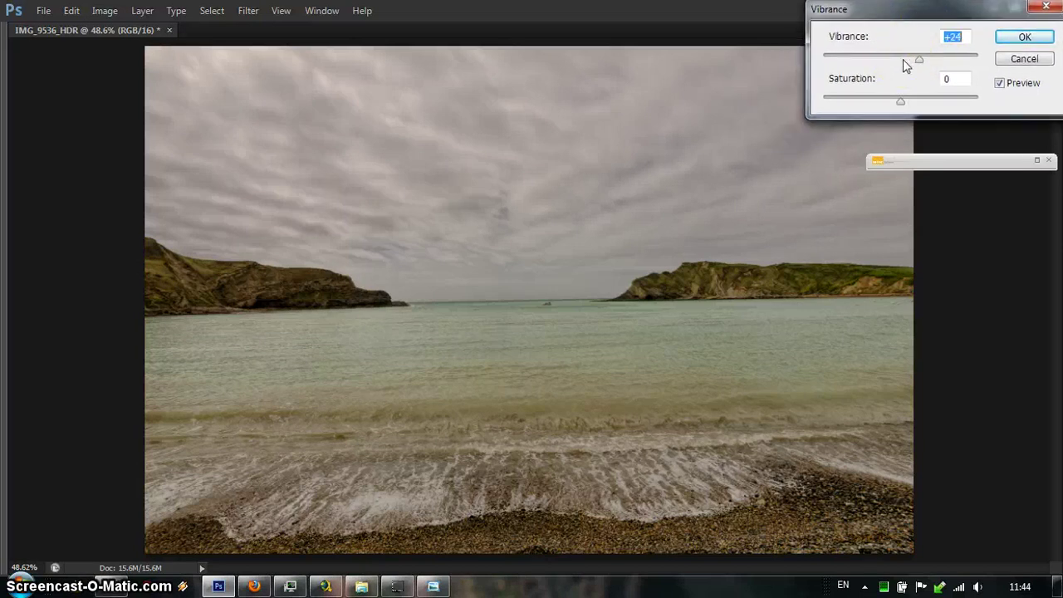
key(Up)
key(Up)
key(Up)
key(Up)
key(Up)
key(Up)
key(Up)
key(Up)
key(Up)
key(Up)
key(Up)
key(Up)
key(Up)
key(Up)
key(Up)
key(Up)
key(Up)
key(Up)
key(Up)
key(Up)
key(Up)
key(Up)
key(Up)
key(Up)
key(Up)
key(Up)
key(Up)
key(Up)
key(Up)
key(Up)
key(Up)
key(Up)
key(Up)
key(Up)
key(Up)
click(953, 62)
drag(953, 62, 959, 63)
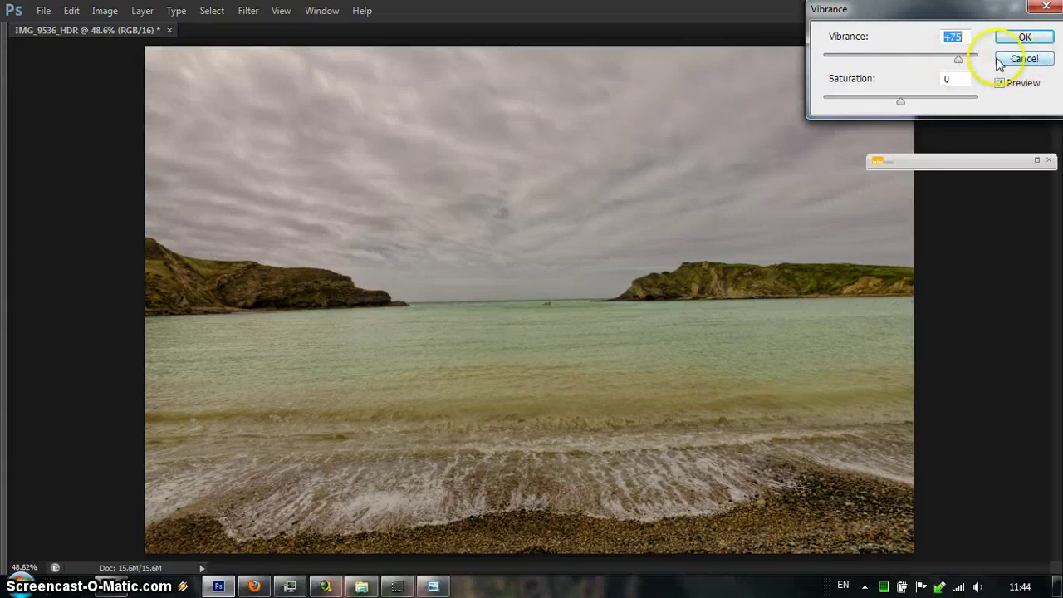
key(Up)
key(Up)
key(Up)
key(Up)
key(Up)
key(Up)
key(Up)
key(Up)
key(Up)
key(Up)
key(Up)
key(Up)
key(Up)
key(Up)
key(Up)
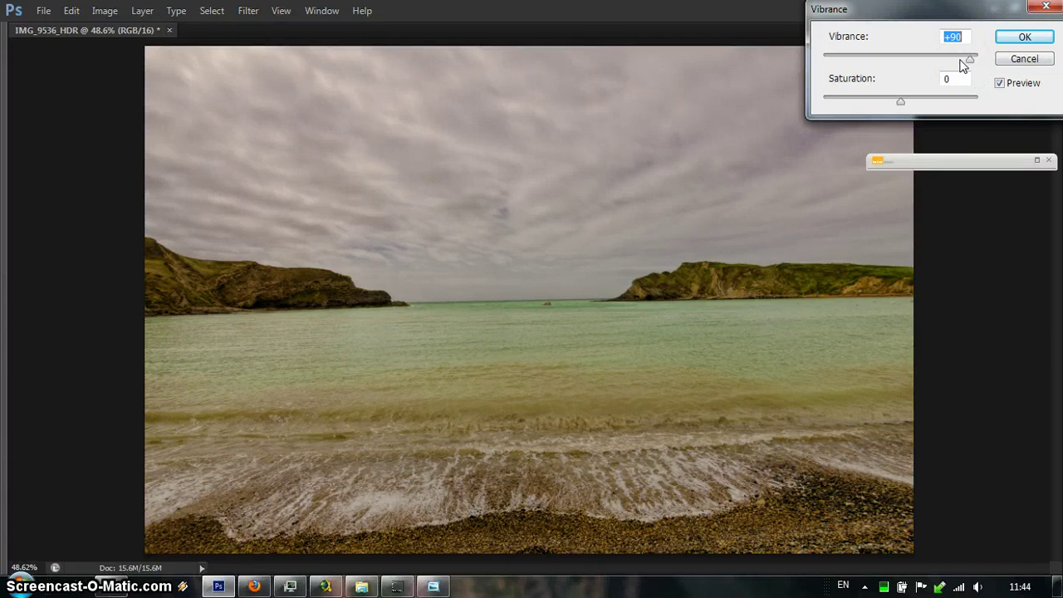
mouse_move(962, 67)
mouse_down()
mouse_move(965, 55)
mouse_move(984, 58)
mouse_move(972, 67)
mouse_move(896, 33)
mouse_move(951, 37)
mouse_move(970, 64)
mouse_up()
drag(972, 66, 975, 67)
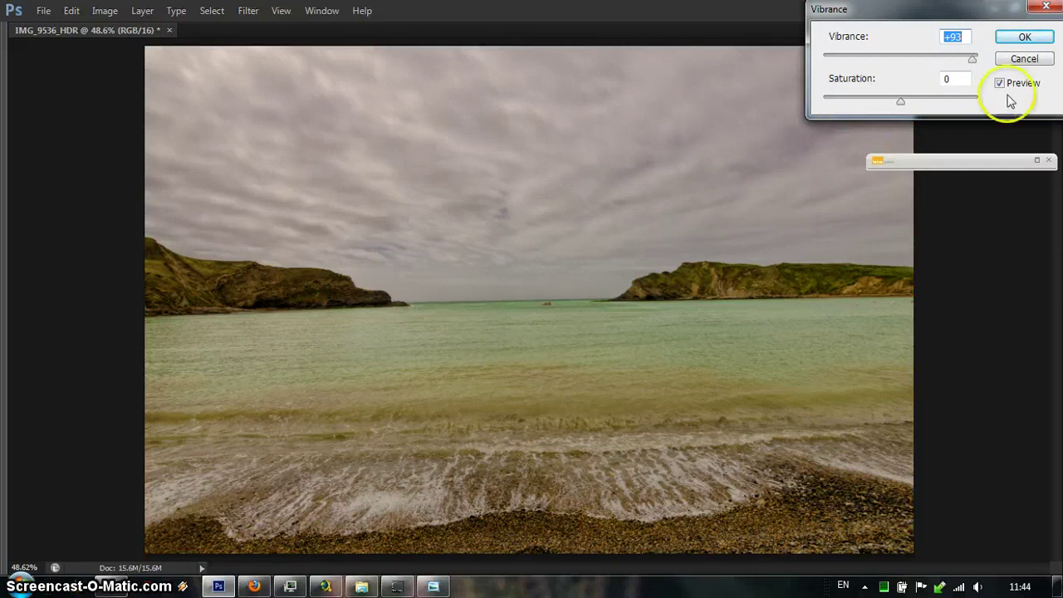
click(1011, 37)
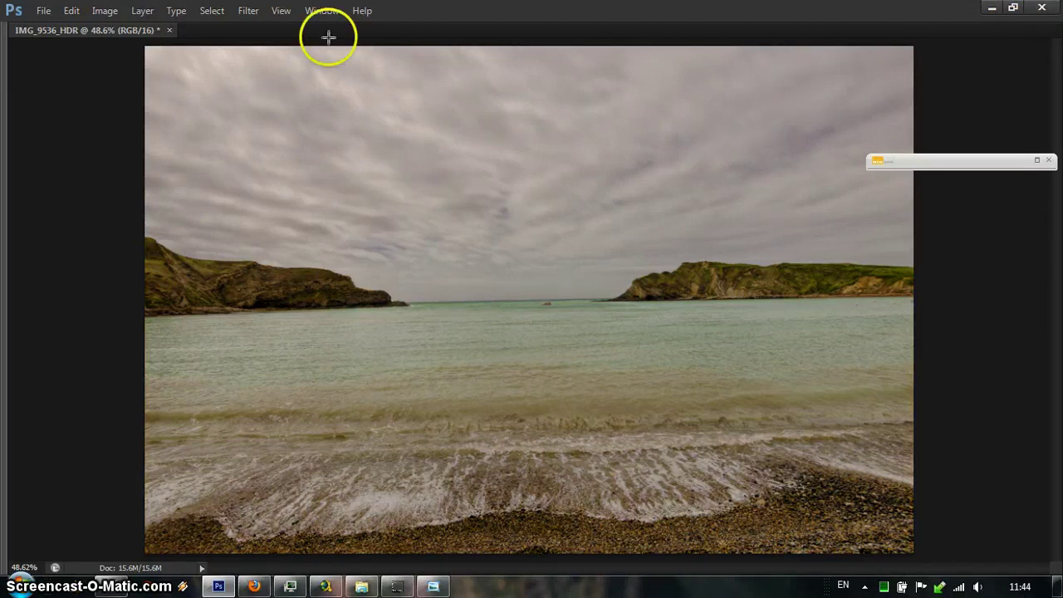
Step: Reopen the Vibrance adjustment and set Vibrance to about +91, keeping Saturation at 0
click(105, 11)
mouse_move(125, 52)
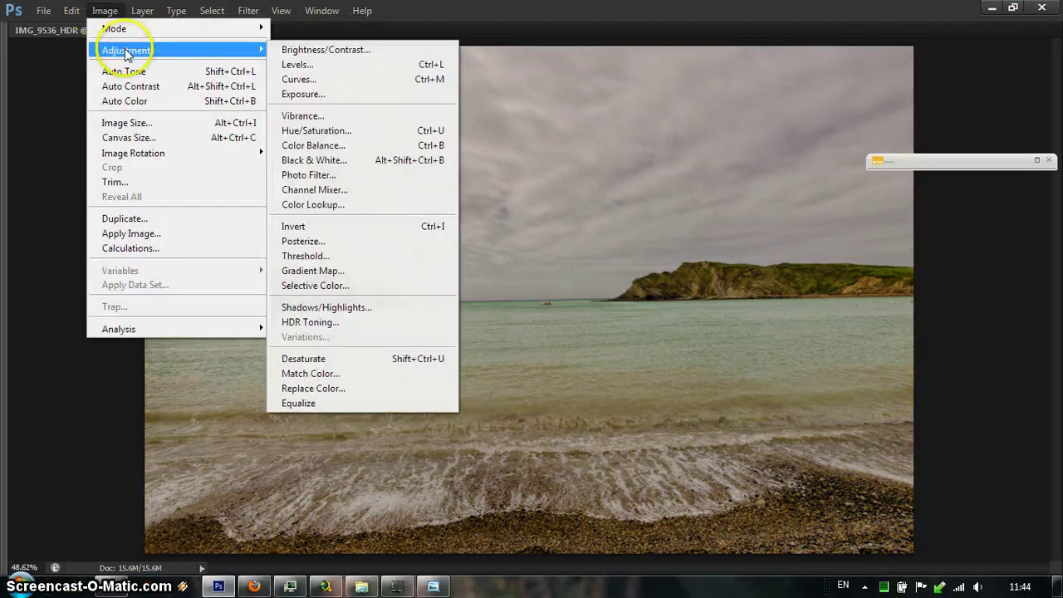
click(332, 117)
drag(933, 70, 973, 60)
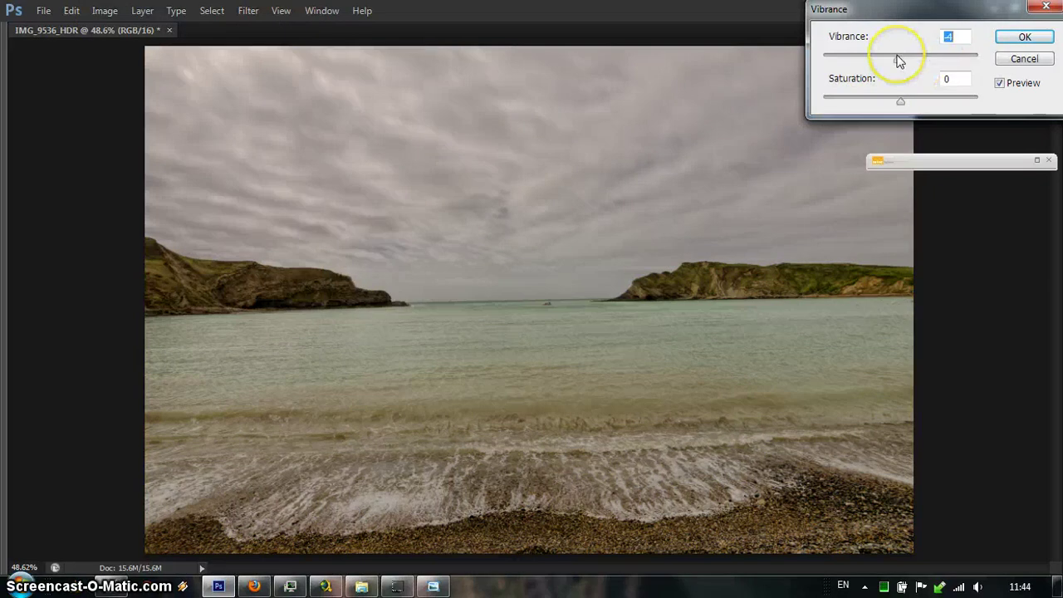
click(974, 73)
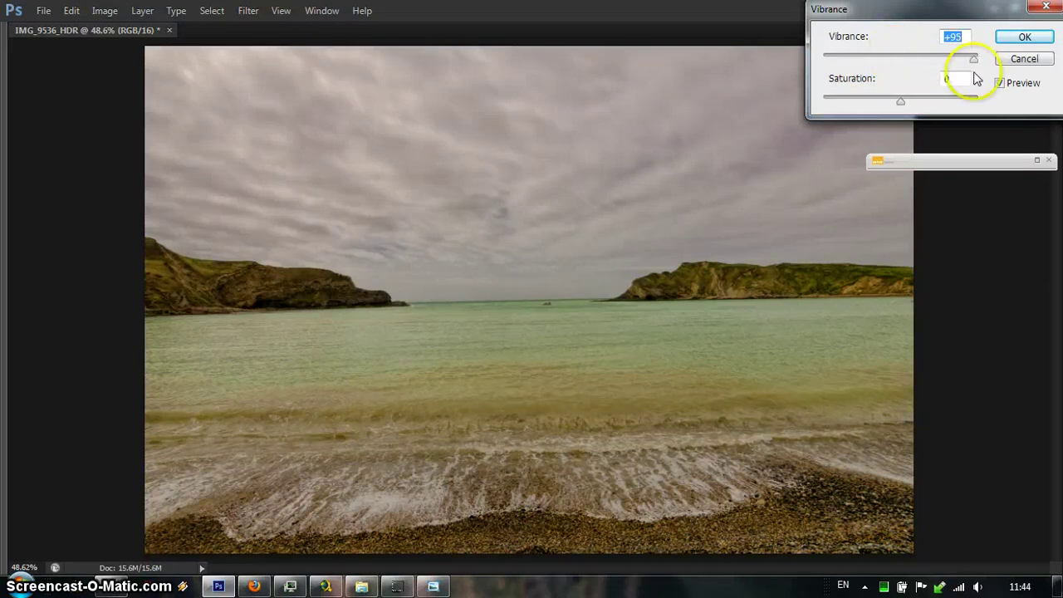
click(1025, 38)
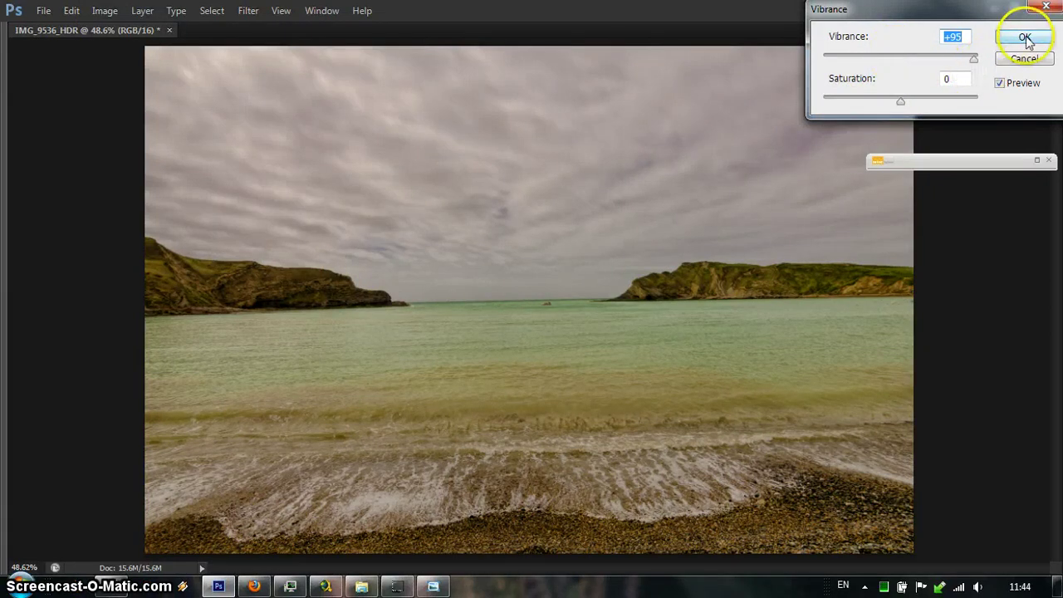
drag(973, 59, 969, 60)
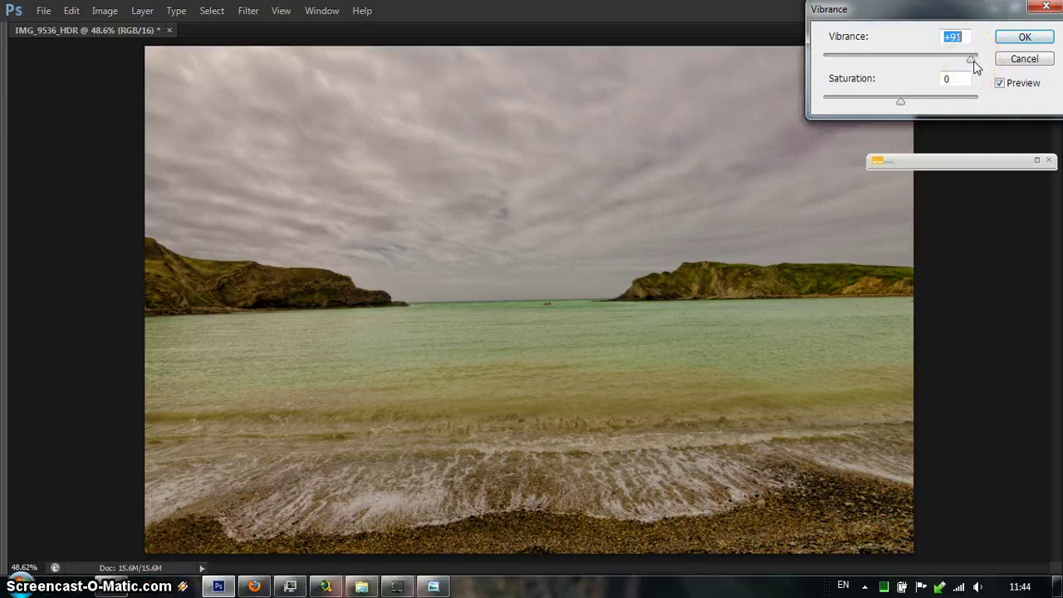